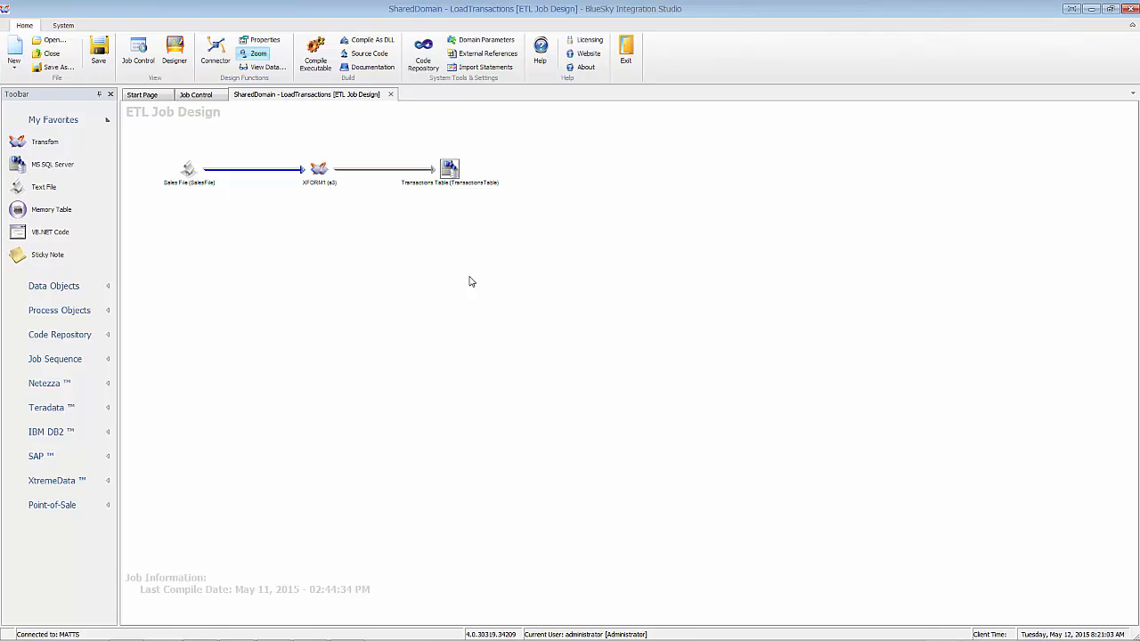
# Select the Transactions Table target on the job canvas and open its Properties window.
pyautogui.click(188, 205)
pyautogui.click(188, 175)
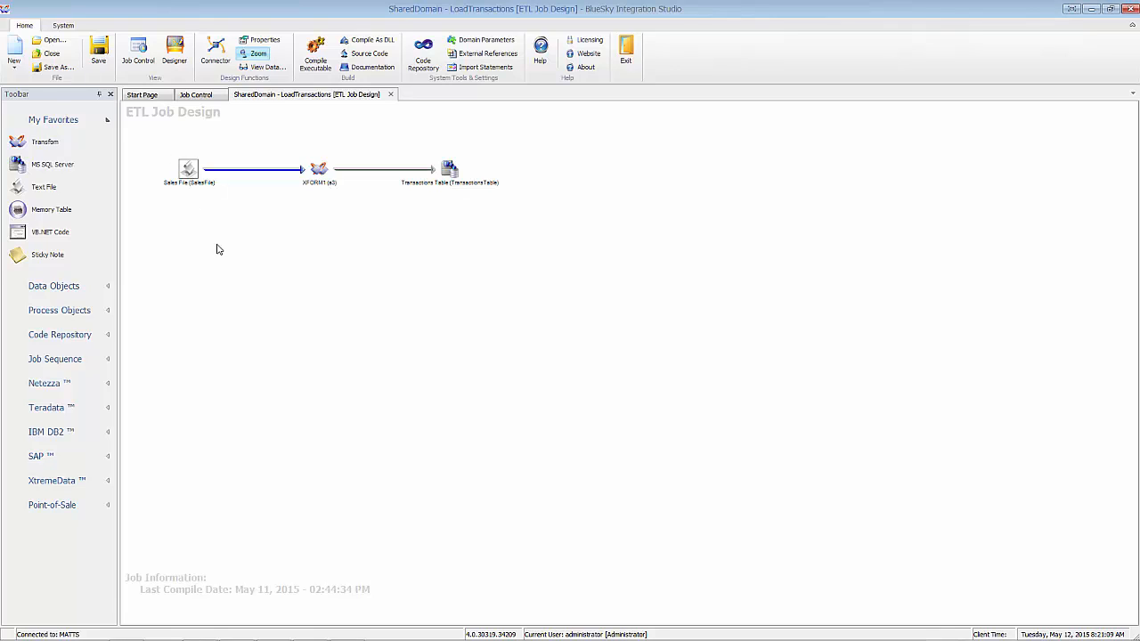
pyautogui.click(449, 172)
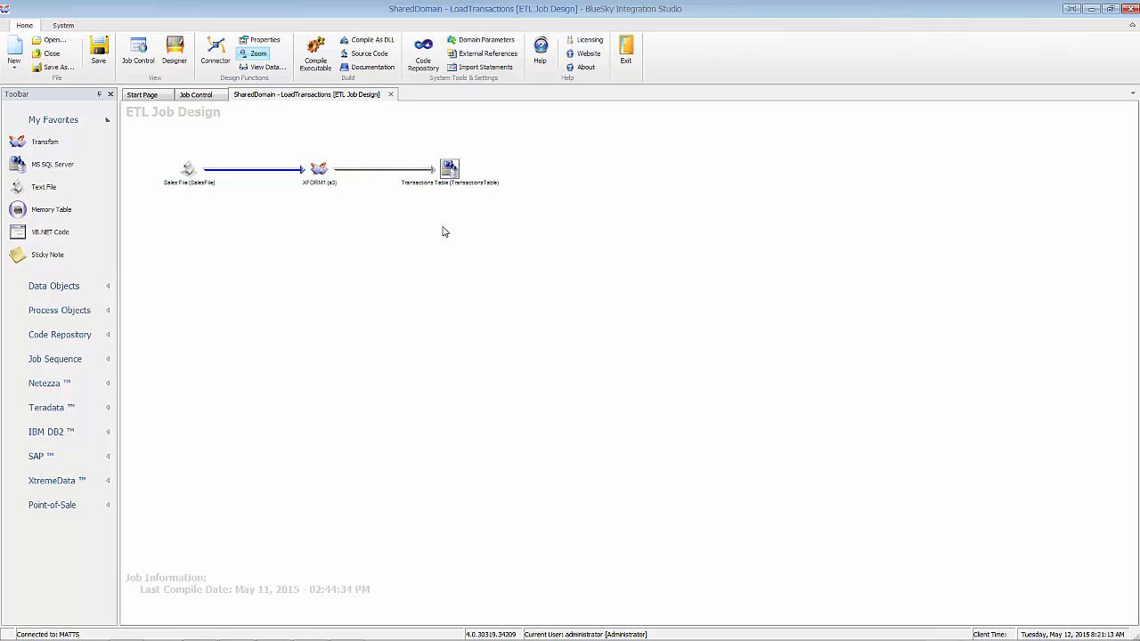
pyautogui.rightClick(448, 169)
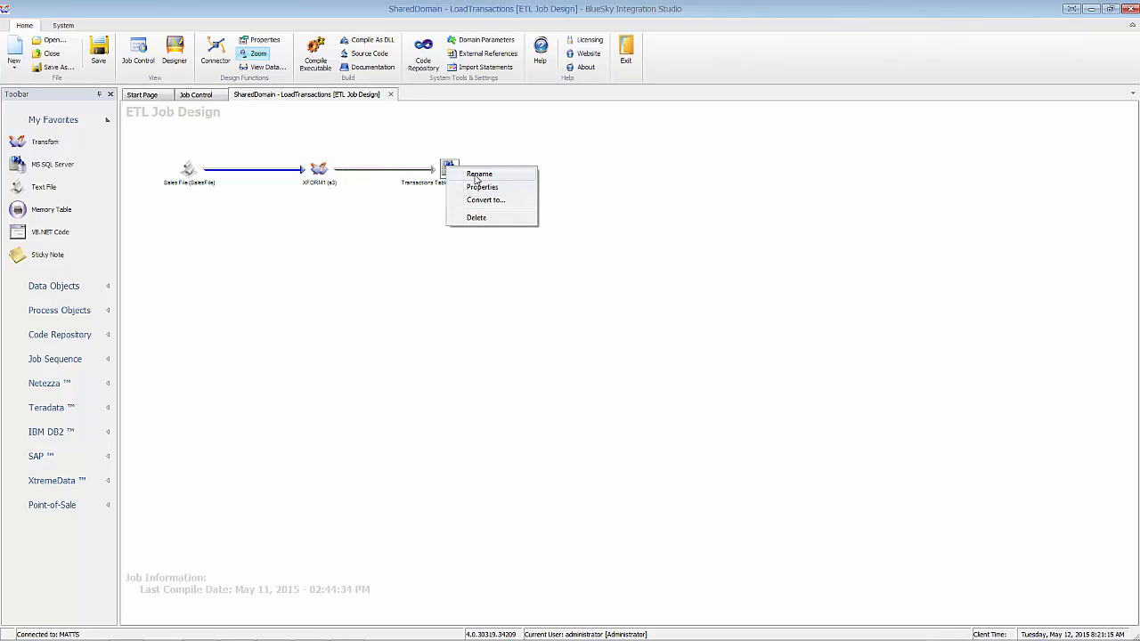
pyautogui.click(478, 187)
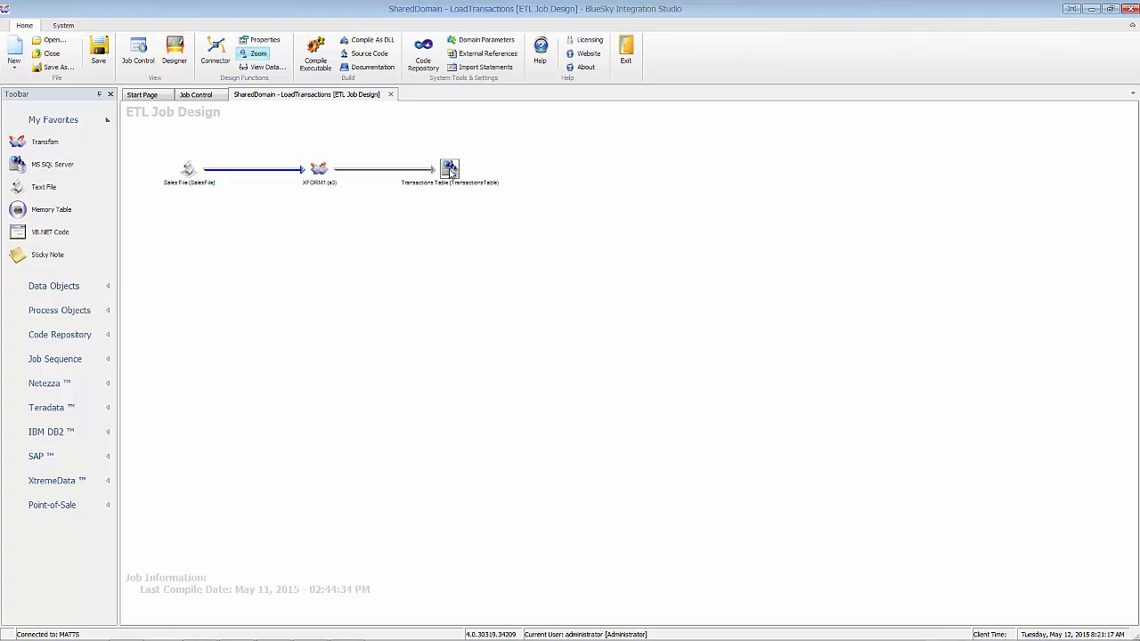
pyautogui.rightClick(450, 170)
pyautogui.click(481, 189)
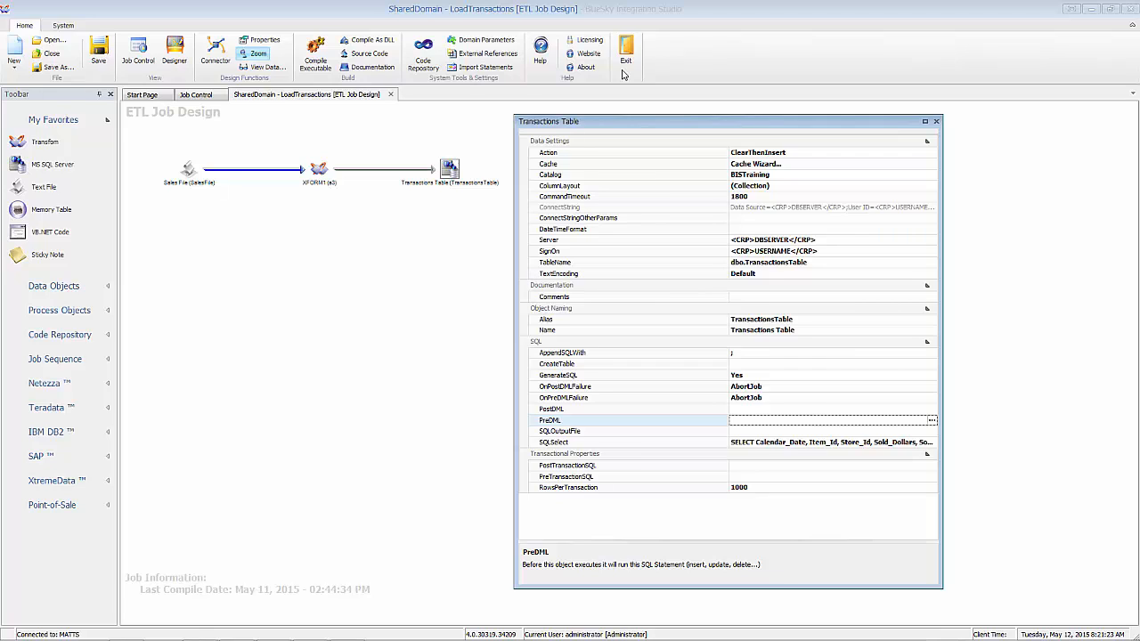
# Review the Transactions Table's Action, PreDML and PostDML settings.
pyautogui.click(715, 153)
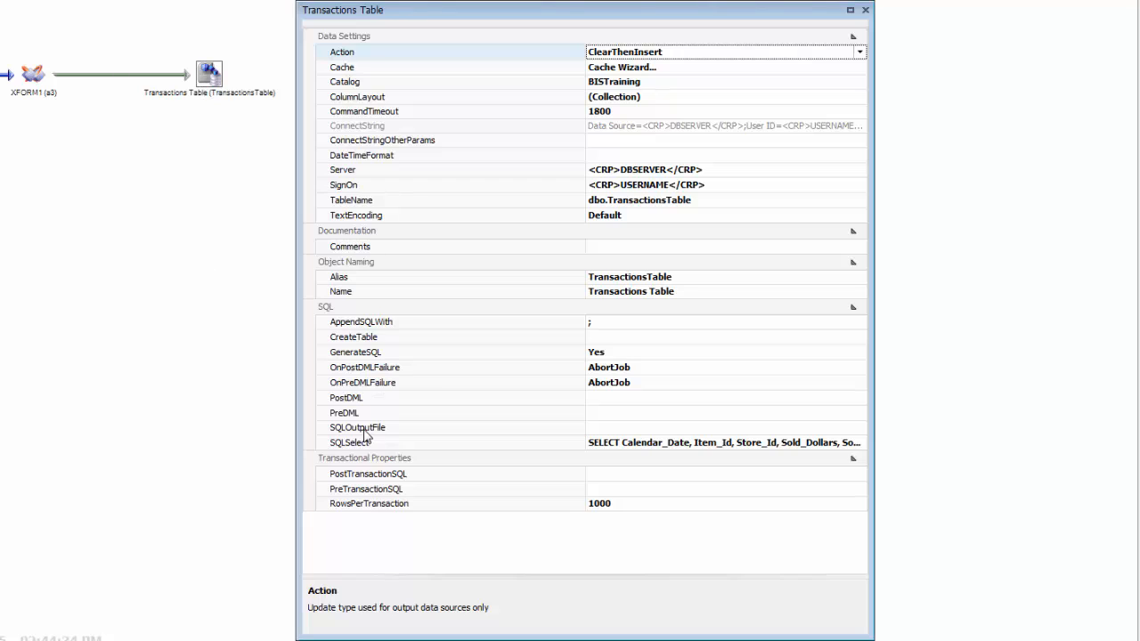
pyautogui.click(377, 414)
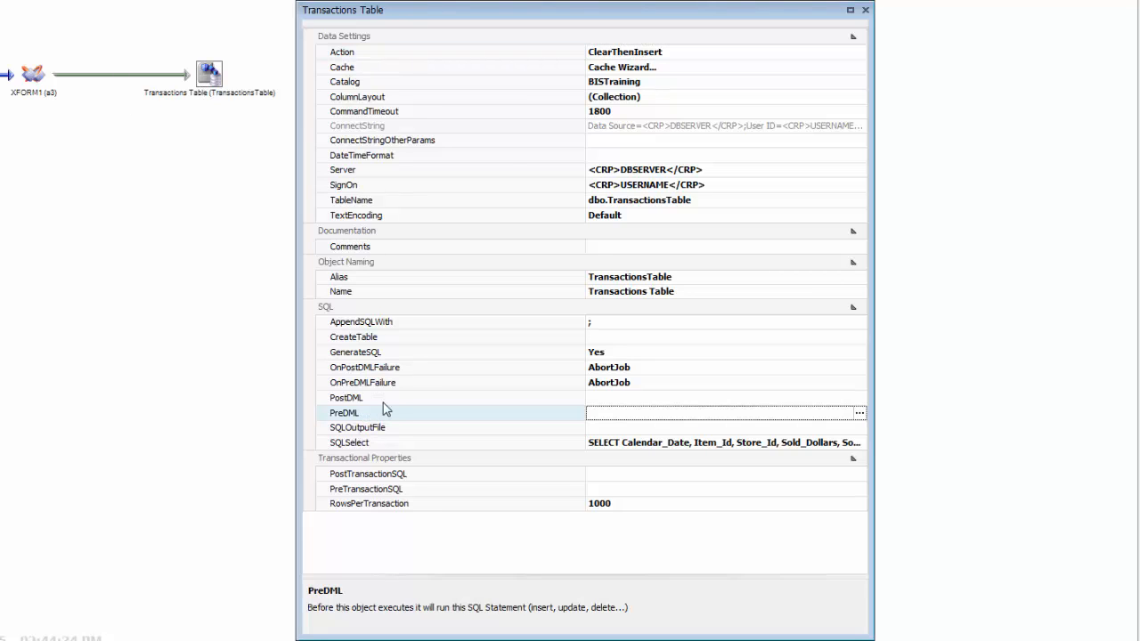
pyautogui.click(386, 402)
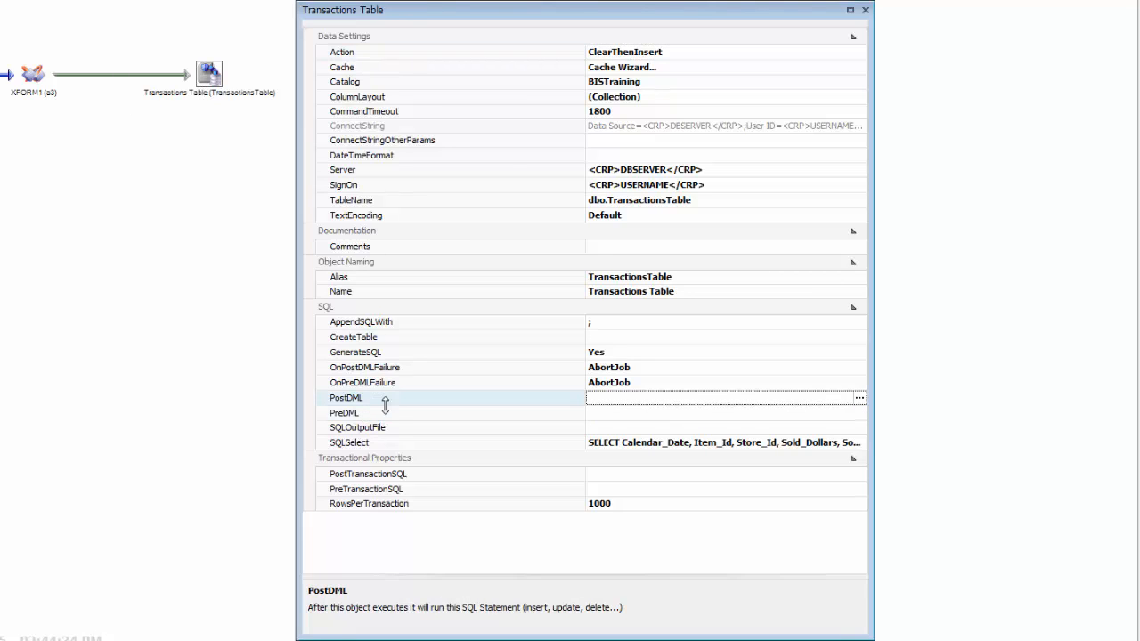
pyautogui.click(386, 413)
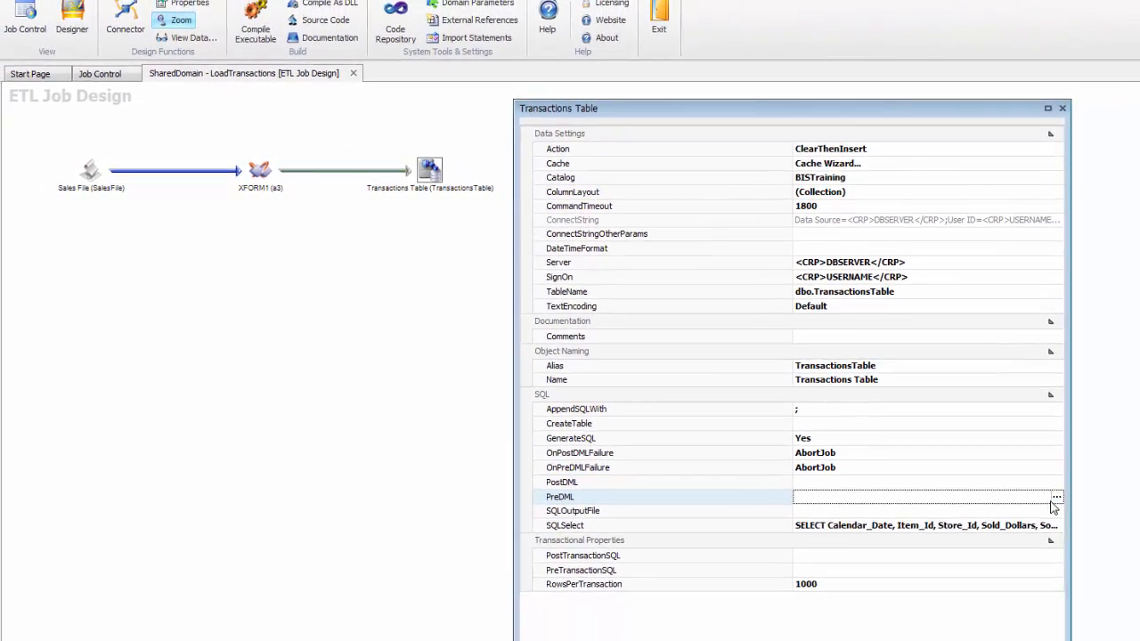
# Enter TRUNCATE TABLE TransactionsTable as the PreDML statement in the SQL Window.
pyautogui.click(1056, 497)
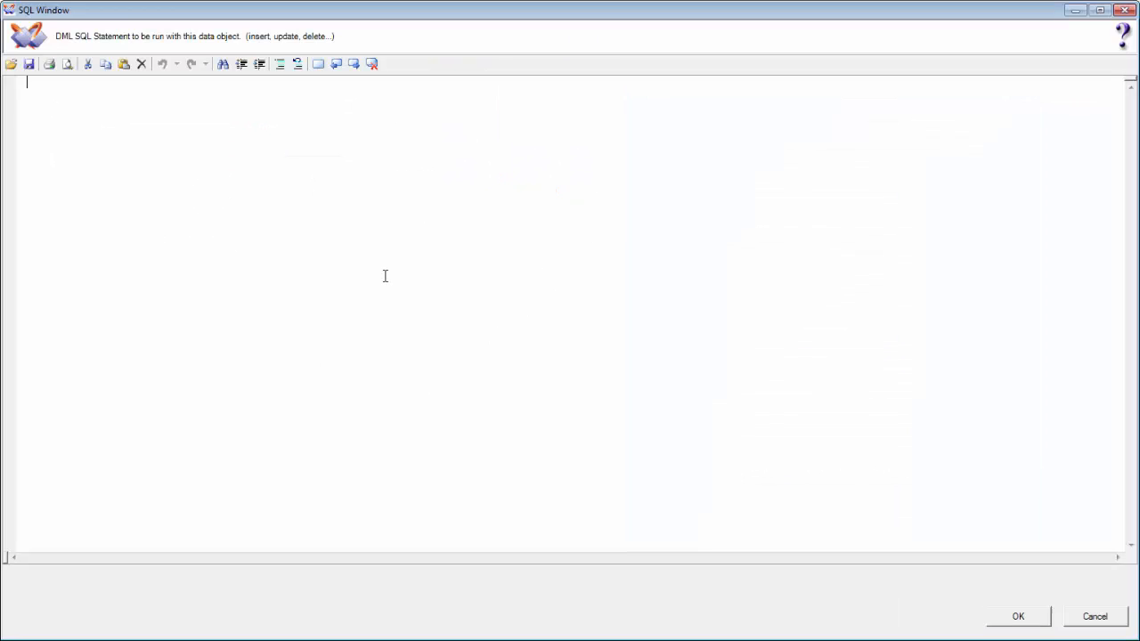
pyautogui.write('TRUNCATE TABLE TransactionsTable')
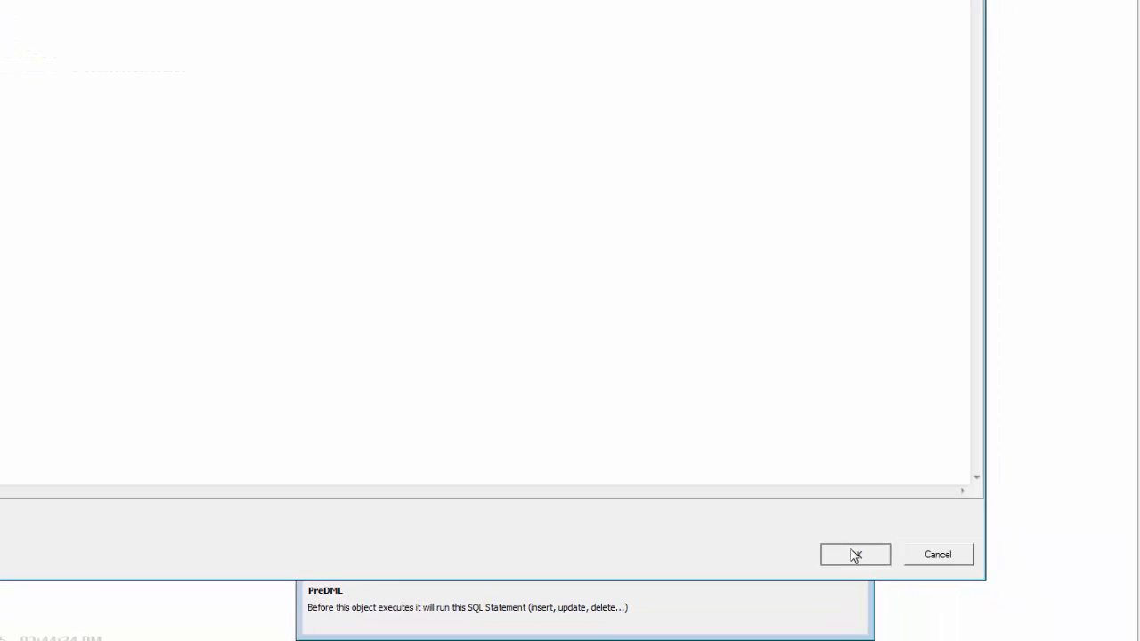
pyautogui.click(855, 554)
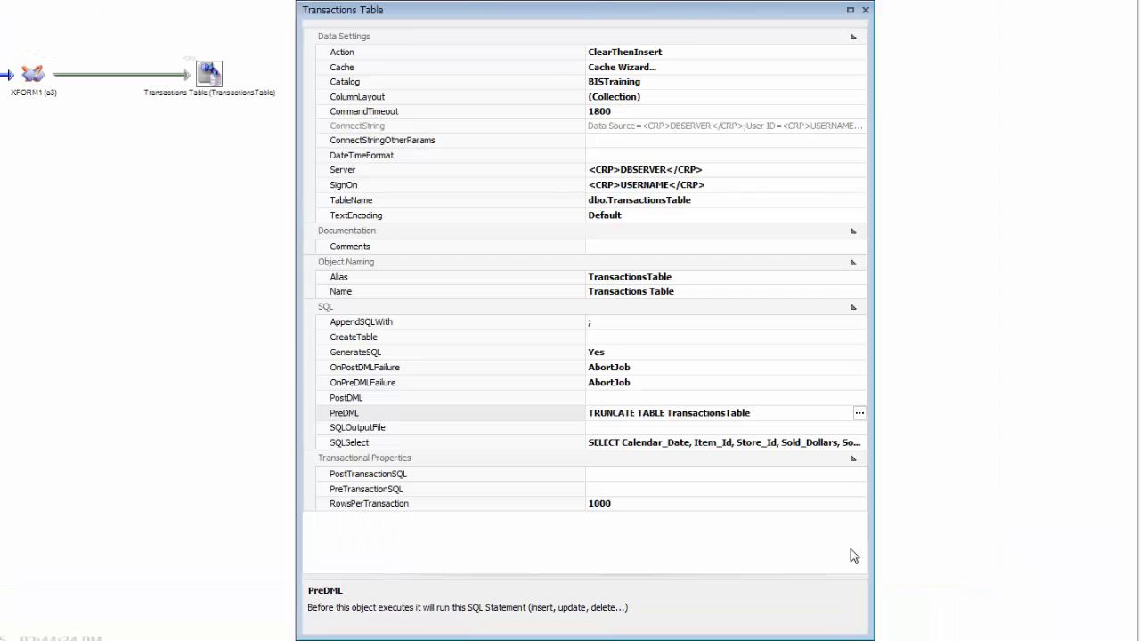
# Change the Transactions Table Action from ClearThenInsert to InsertOnly.
pyautogui.click(682, 55)
pyautogui.click(860, 51)
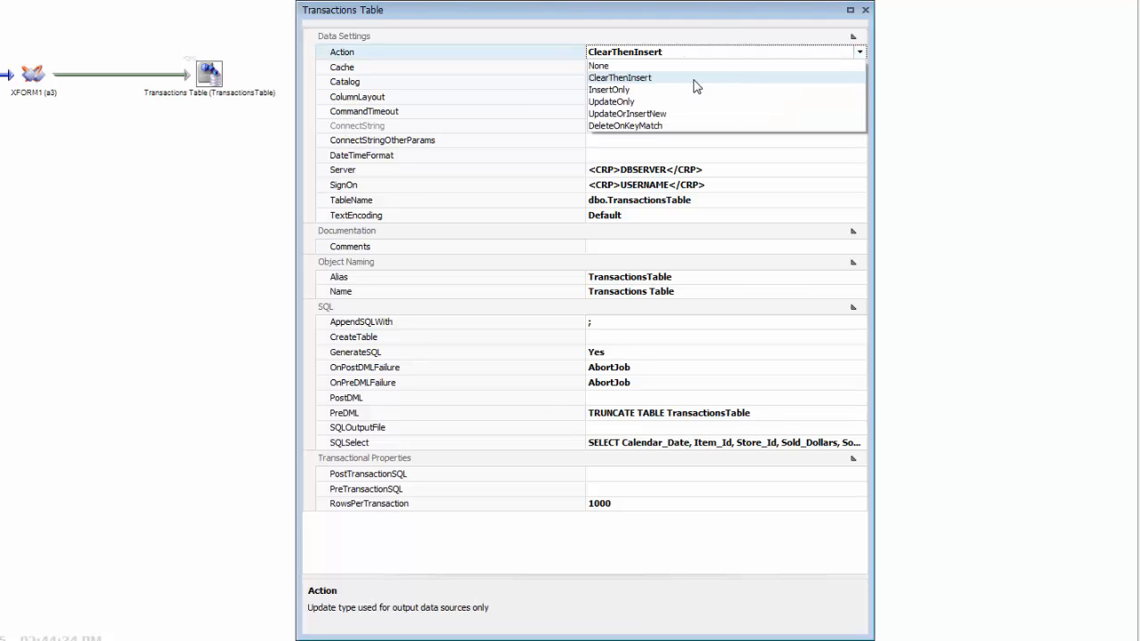
pyautogui.click(683, 91)
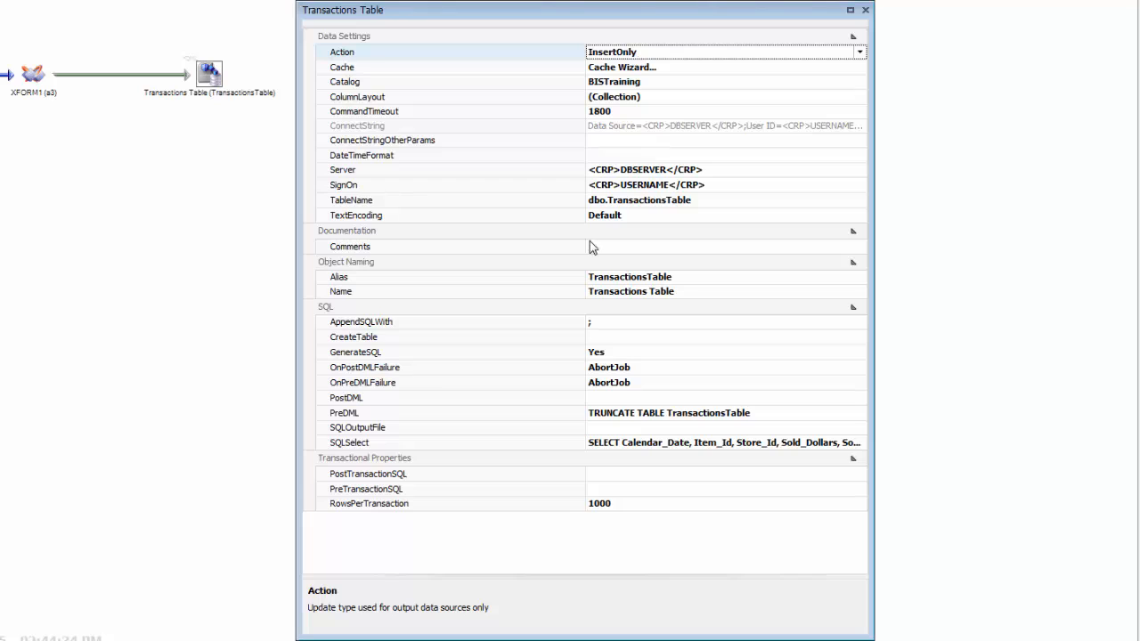
# Check the PreDML TRUNCATE statement and empty PostDML, then select ColumnLayout.
pyautogui.click(538, 414)
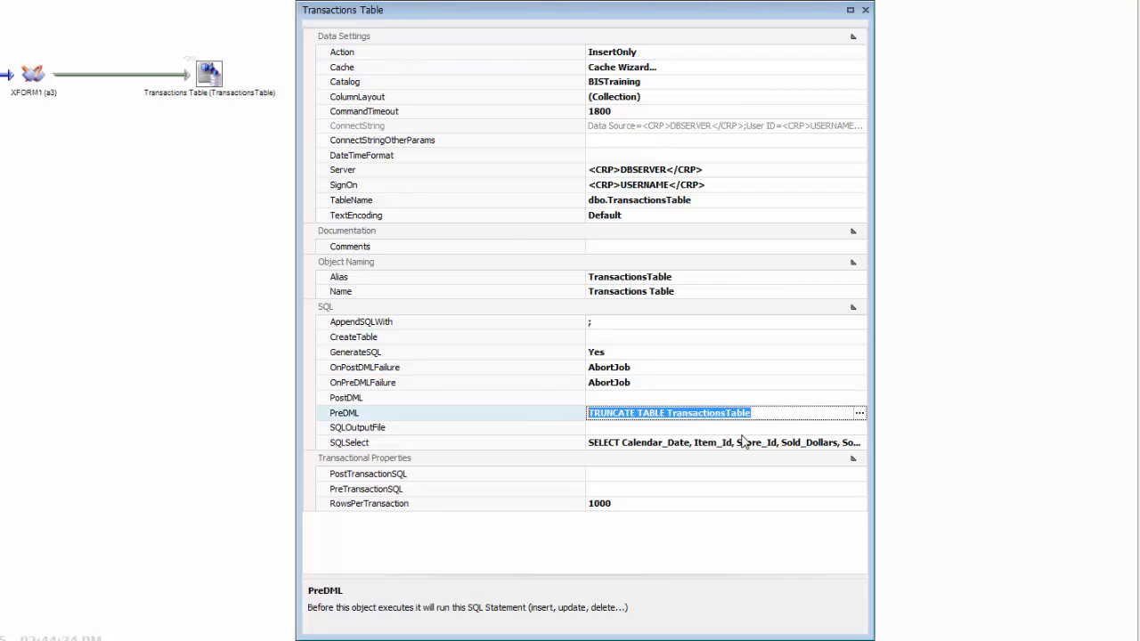
pyautogui.click(755, 412)
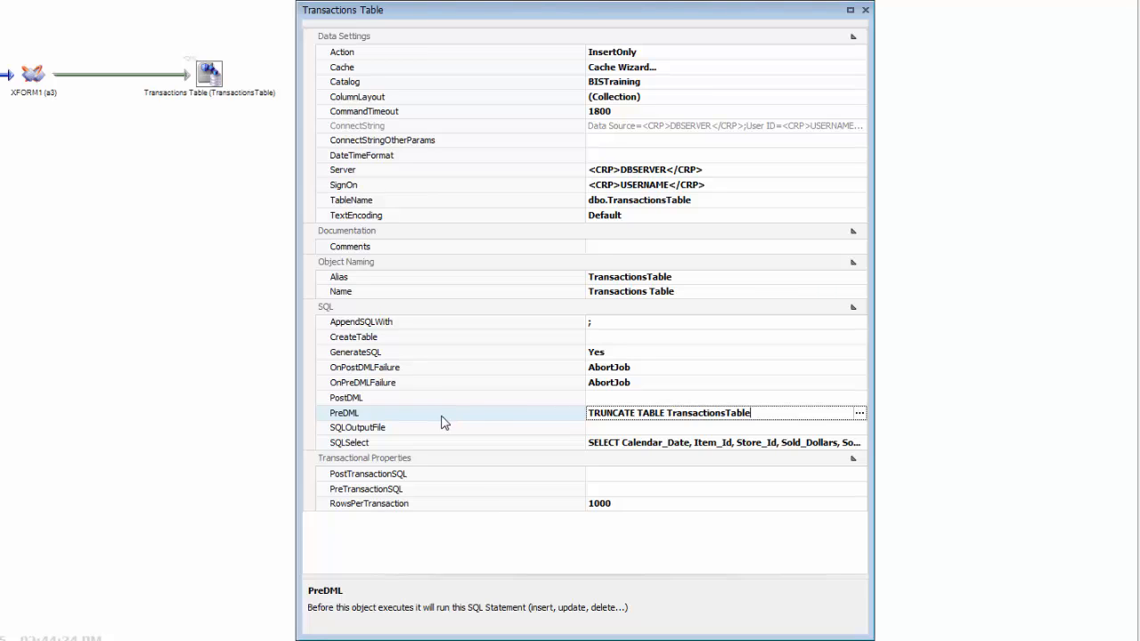
pyautogui.click(476, 400)
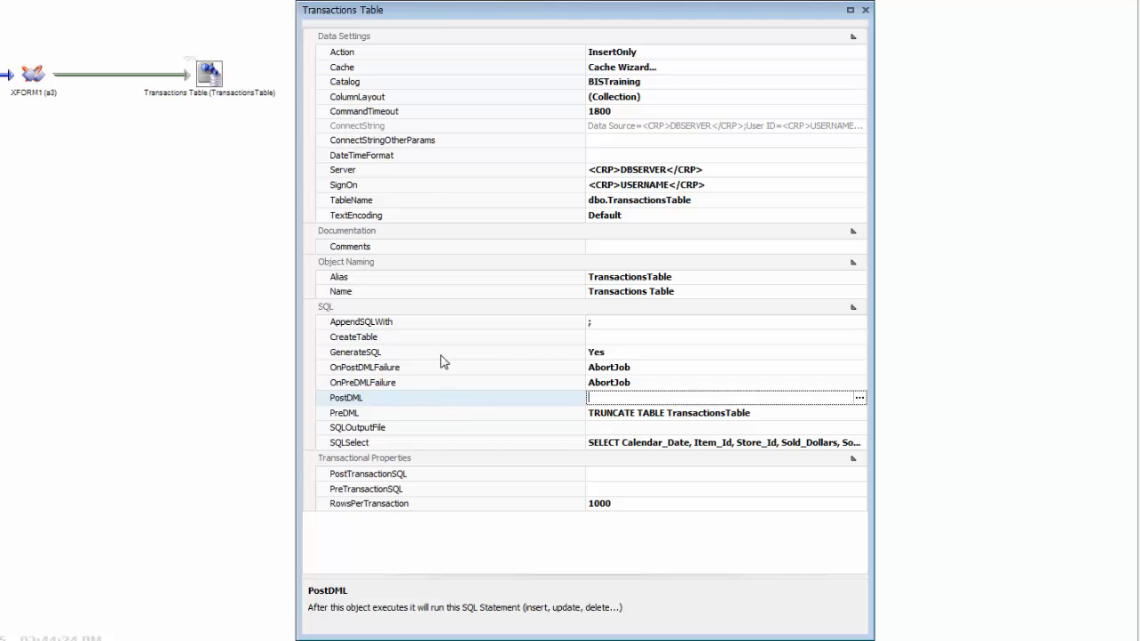
pyautogui.click(669, 98)
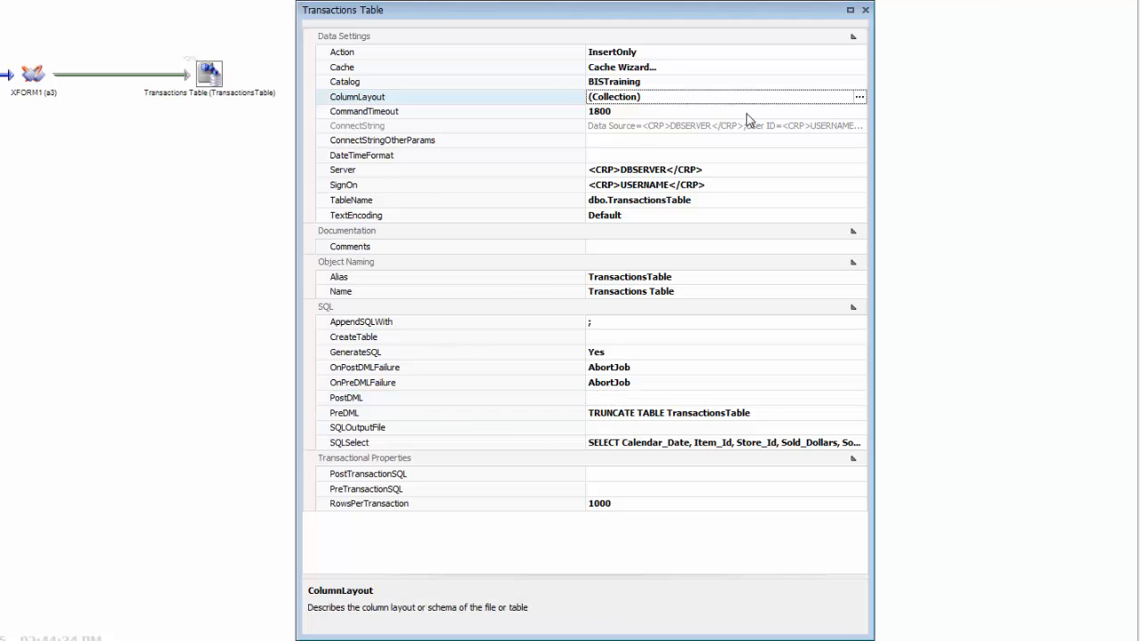
pyautogui.click(859, 96)
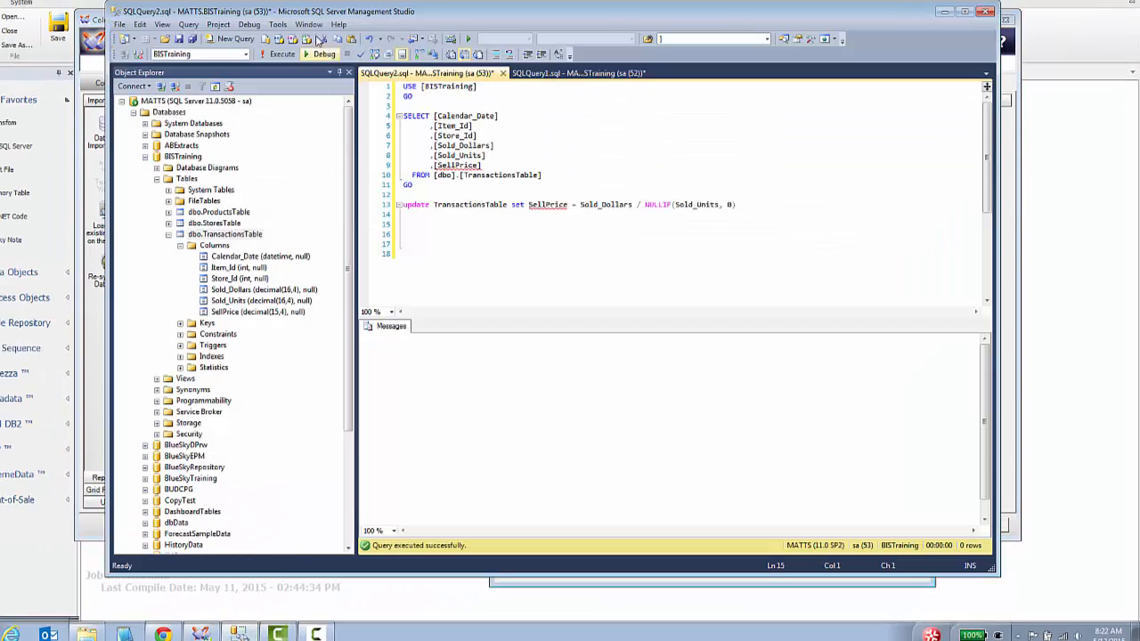
pyautogui.moveTo(324, 15); pyautogui.dragTo(559, 149)
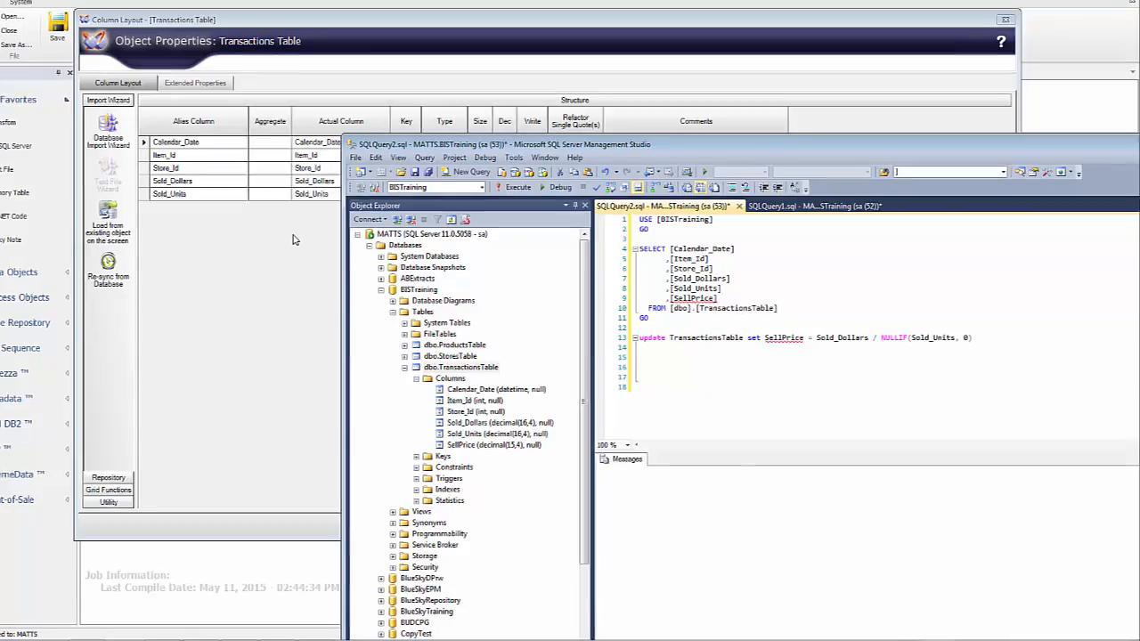
pyautogui.moveTo(563, 144); pyautogui.dragTo(354, 46)
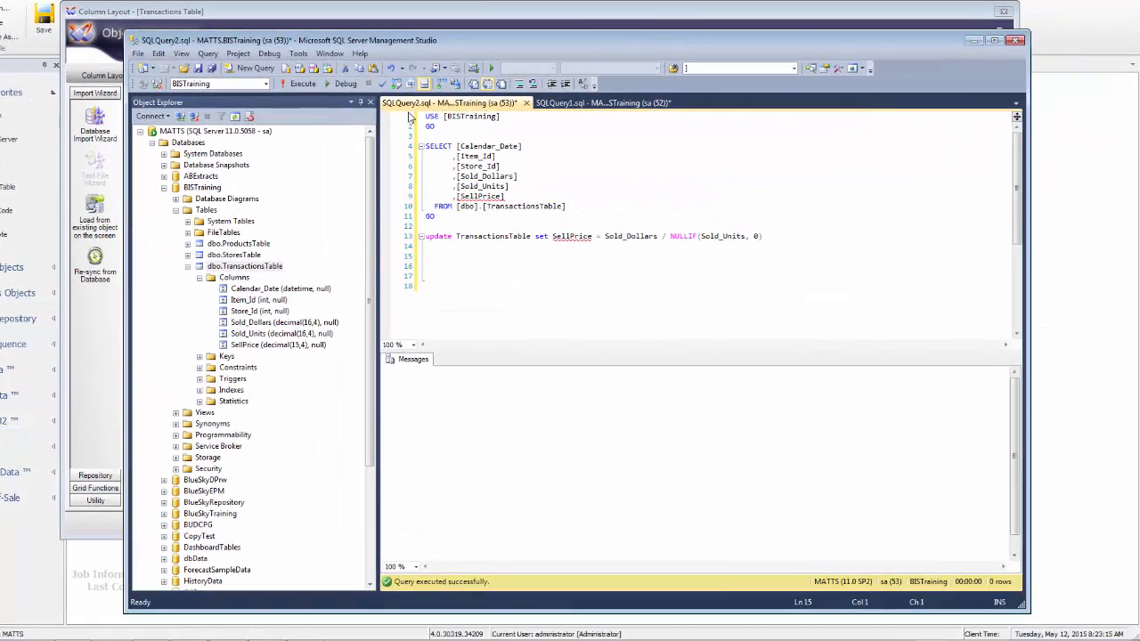
pyautogui.click(976, 27)
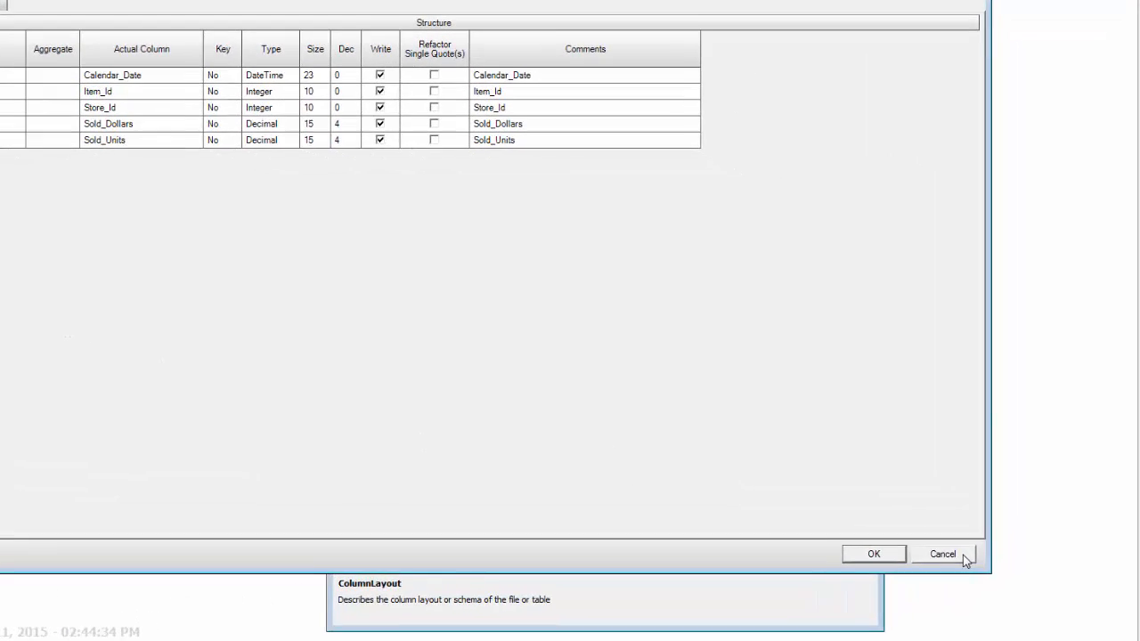
pyautogui.click(980, 523)
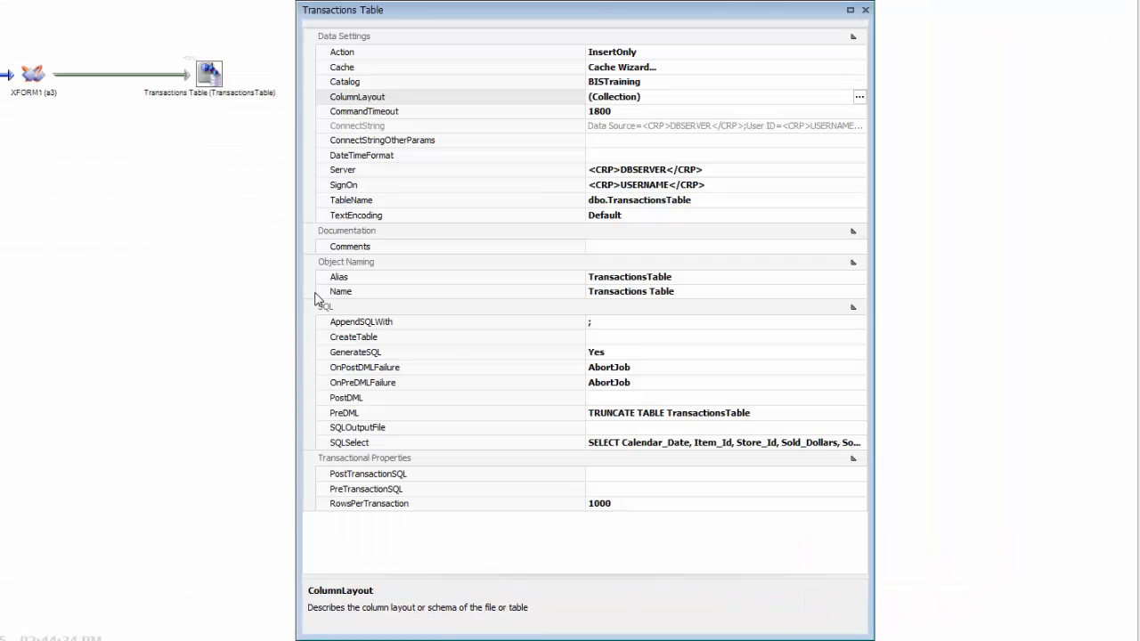
# Highlight the SellPrice UPDATE statement on line 13 of the SSMS query.
pyautogui.click(557, 401)
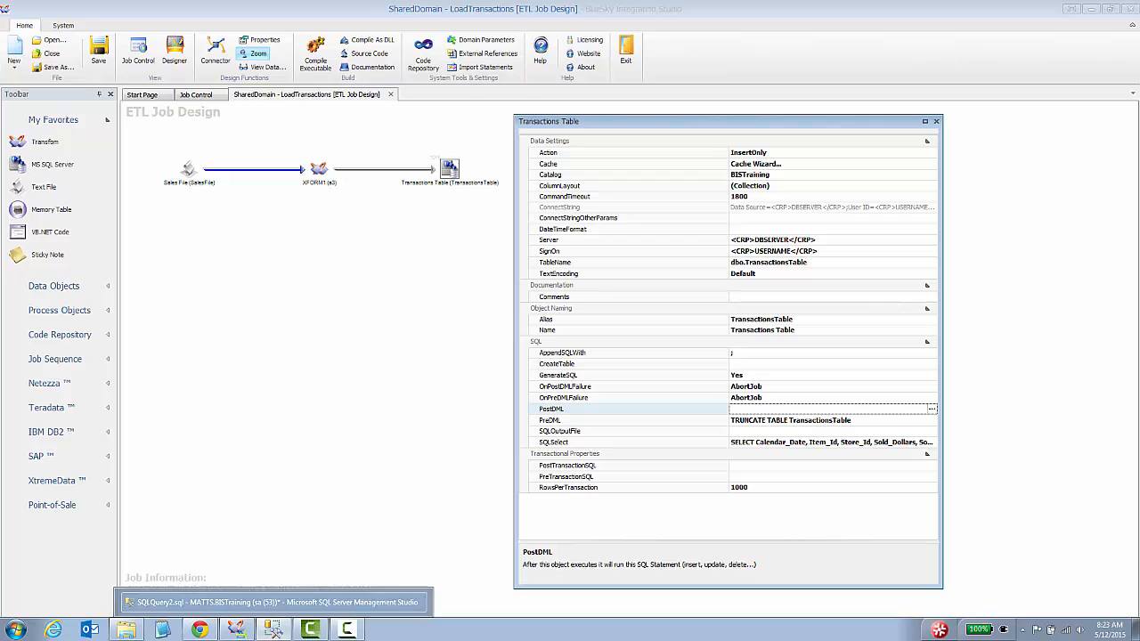
pyautogui.click(272, 630)
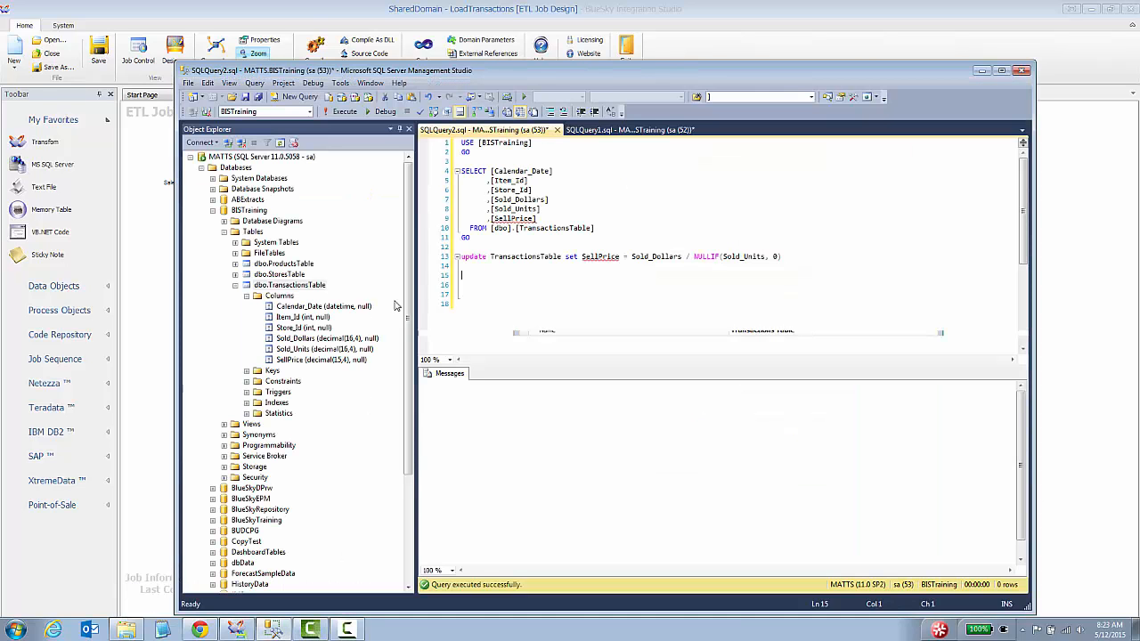
pyautogui.click(474, 256)
pyautogui.hotkey('shift', 'End')
pyautogui.hotkey('ctrl', 'c')
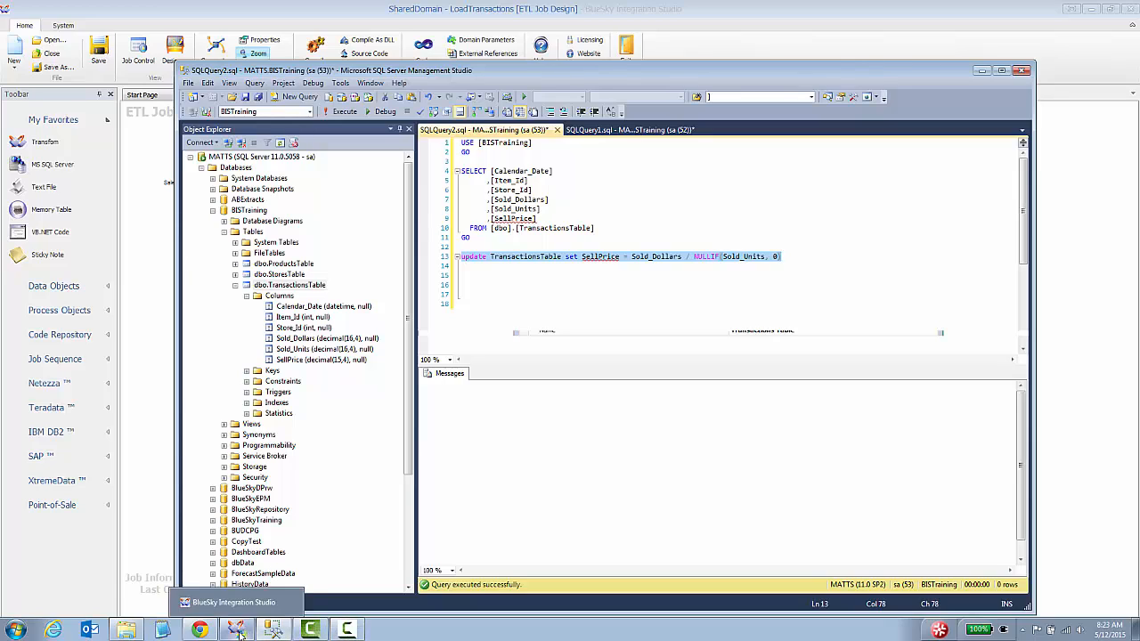
# Back in BlueSky, open an empty SQL editor for the Transactions Table's PostDML.
pyautogui.click(239, 634)
pyautogui.click(806, 413)
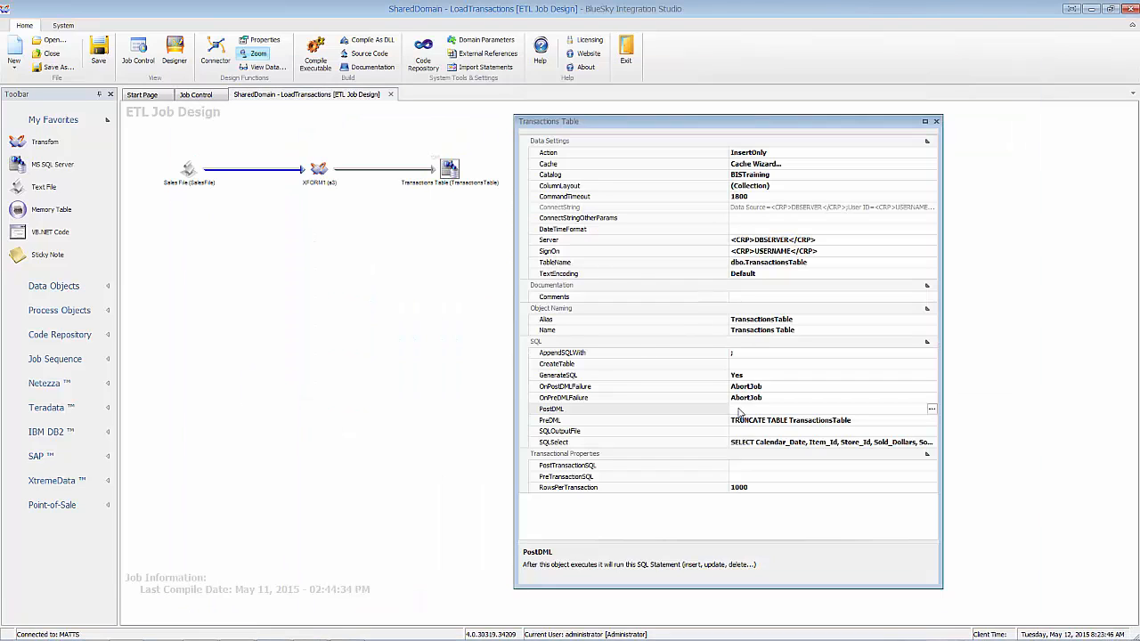
pyautogui.click(938, 413)
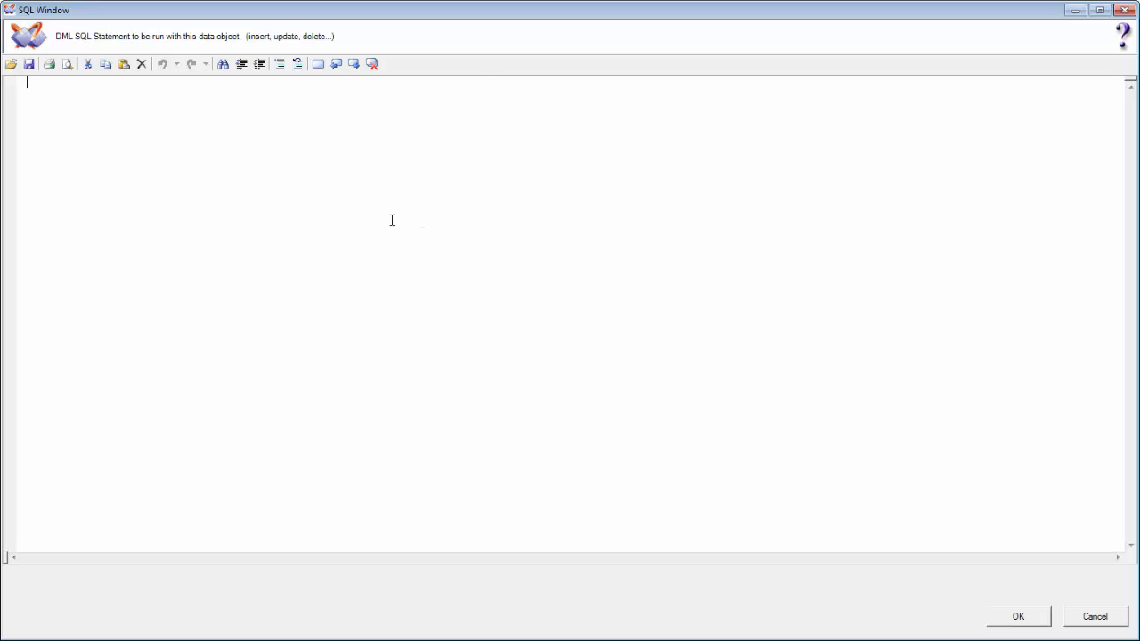
# Paste the SellPrice = Sold_Dollars / NULLIF(Sold_Units, 0) update as PostDML and confirm it.
pyautogui.hotkey('ctrl', 'v')
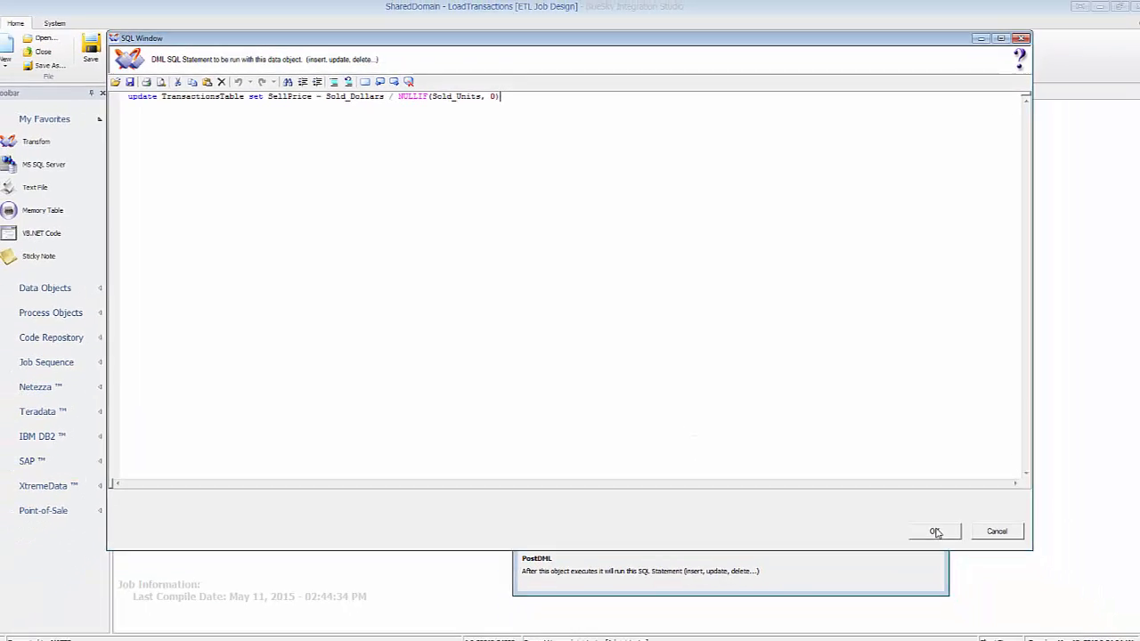
pyautogui.click(935, 532)
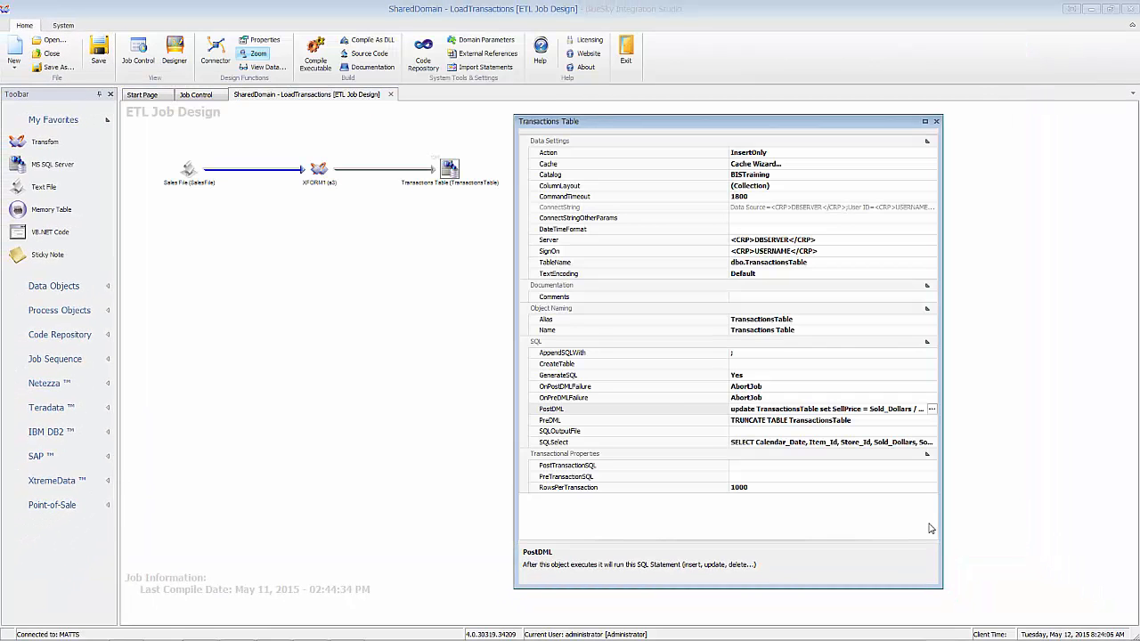
# Review the XFORM1 column mapping without changes, then reselect the Transactions Table.
pyautogui.doubleClick(318, 170)
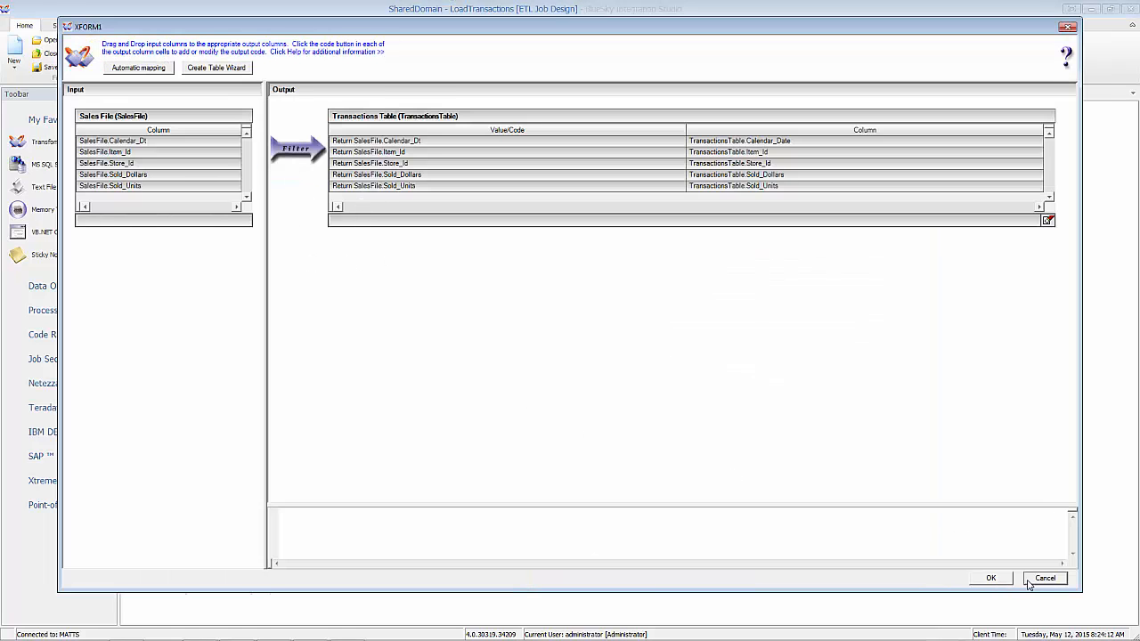
pyautogui.click(991, 579)
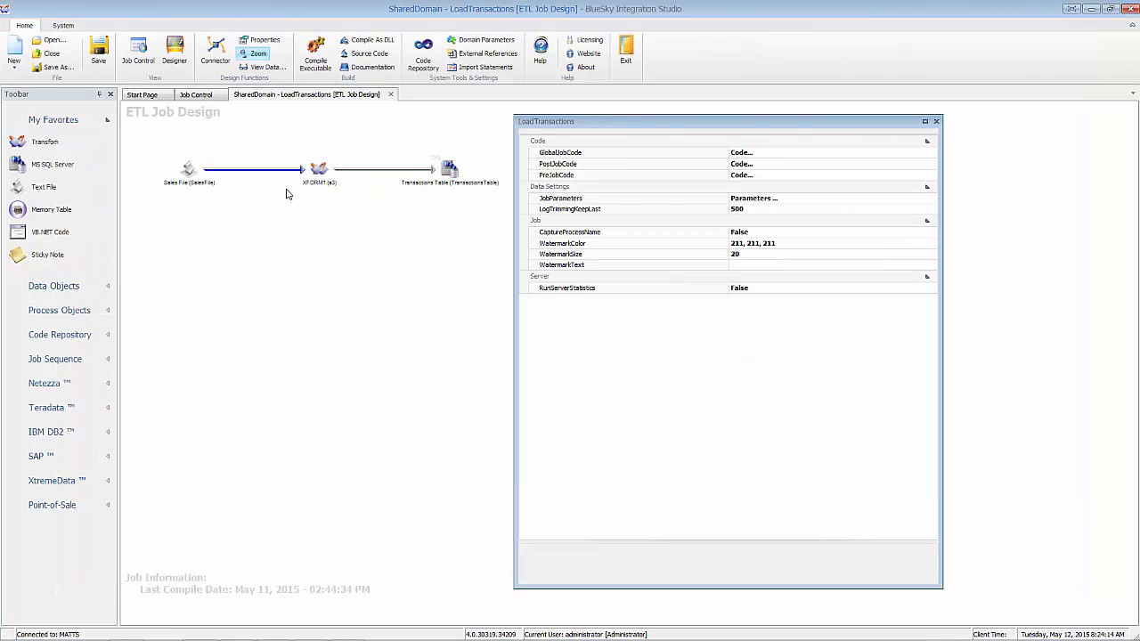
pyautogui.click(448, 171)
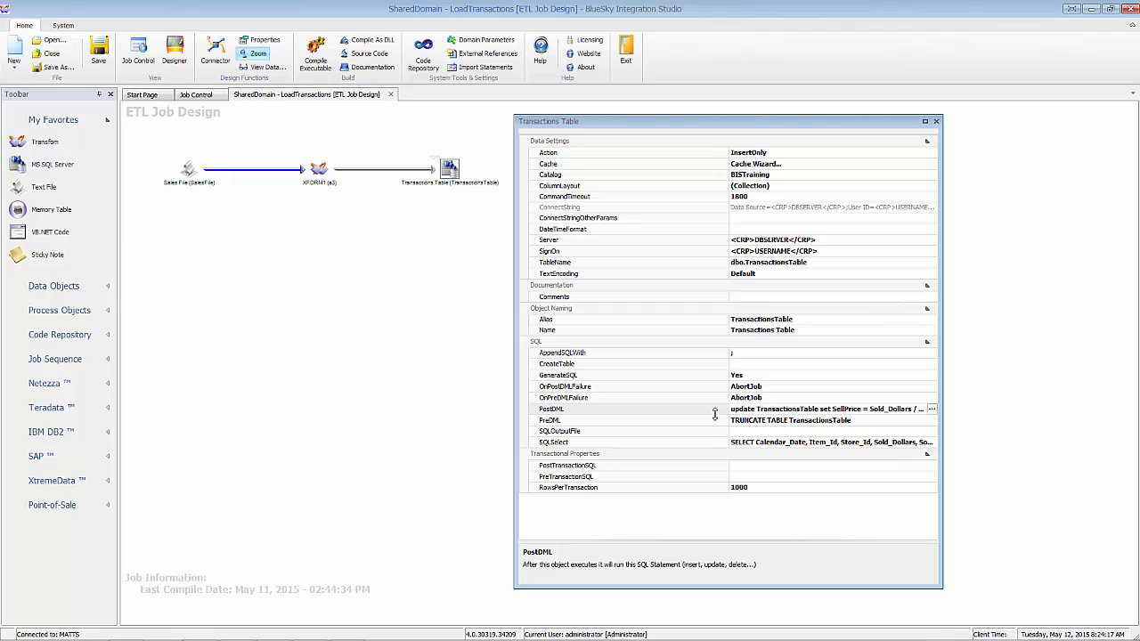
# Close the properties window, then save and compile the LoadTransactions job into an executable.
pyautogui.click(936, 121)
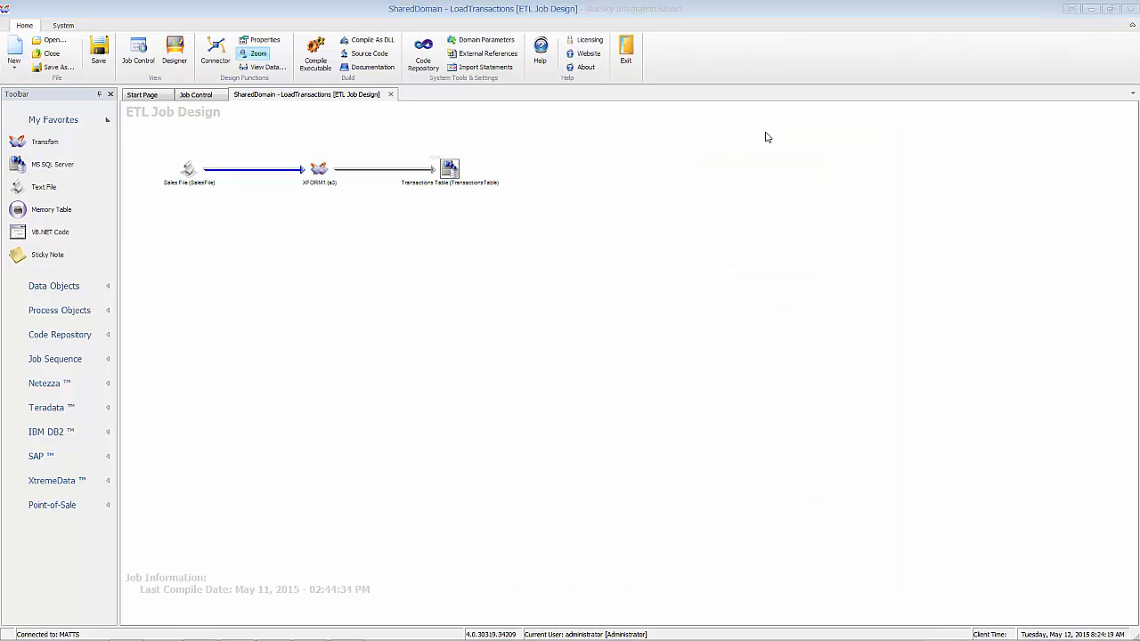
pyautogui.click(306, 51)
pyautogui.click(533, 366)
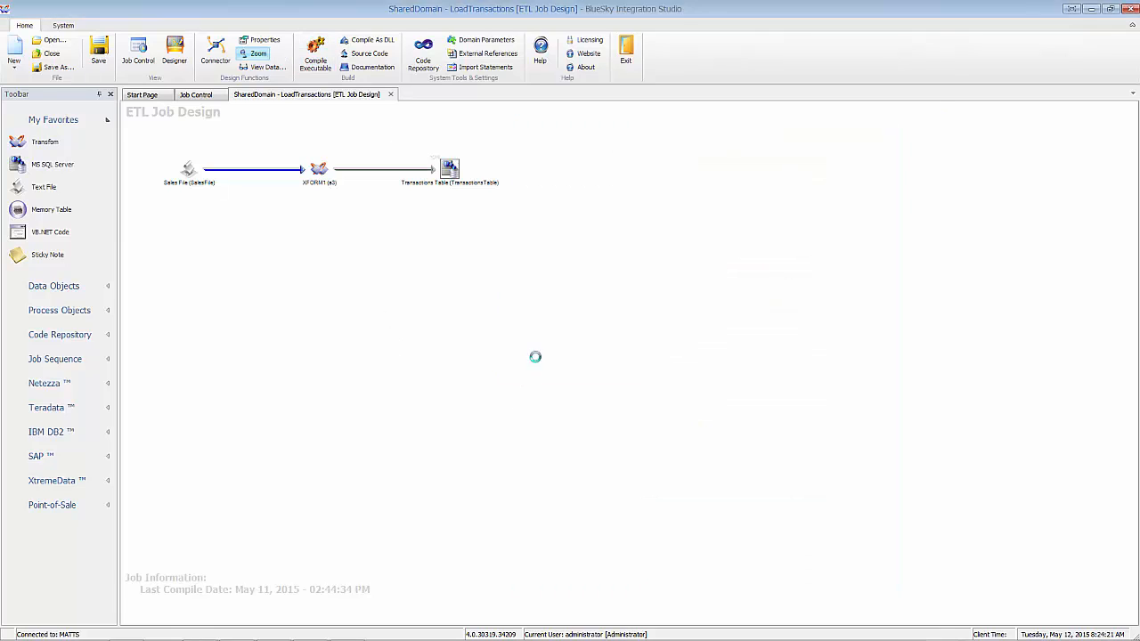
pyautogui.click(607, 368)
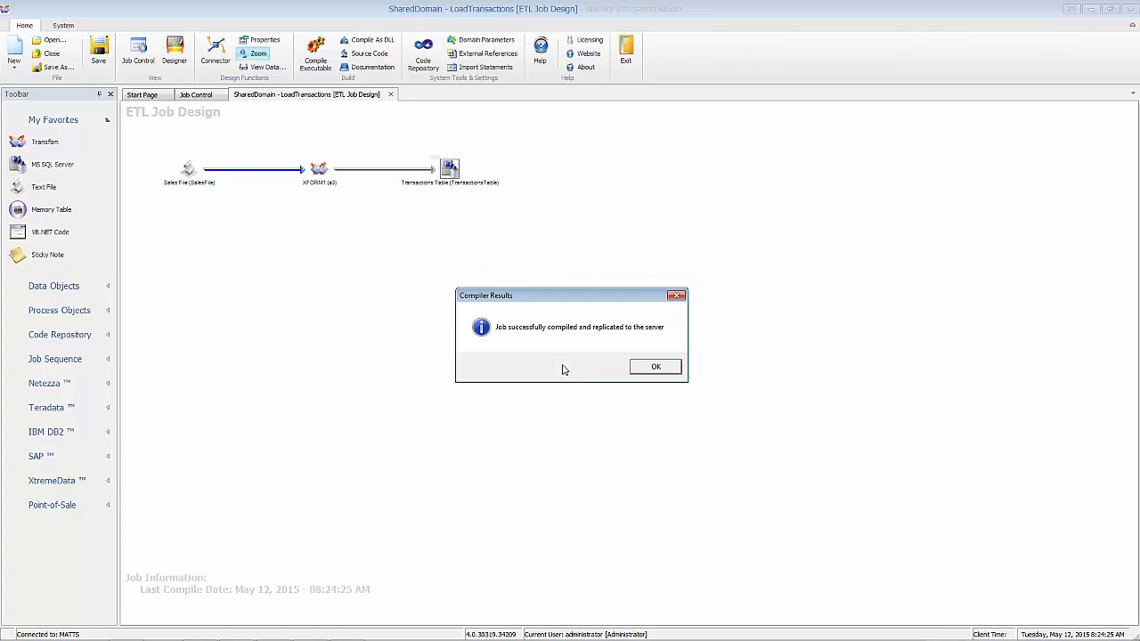
pyautogui.click(647, 369)
# Run LoadTransactions from Job Control, accepting the transactions.csv FILENAME parameter.
pyautogui.click(197, 94)
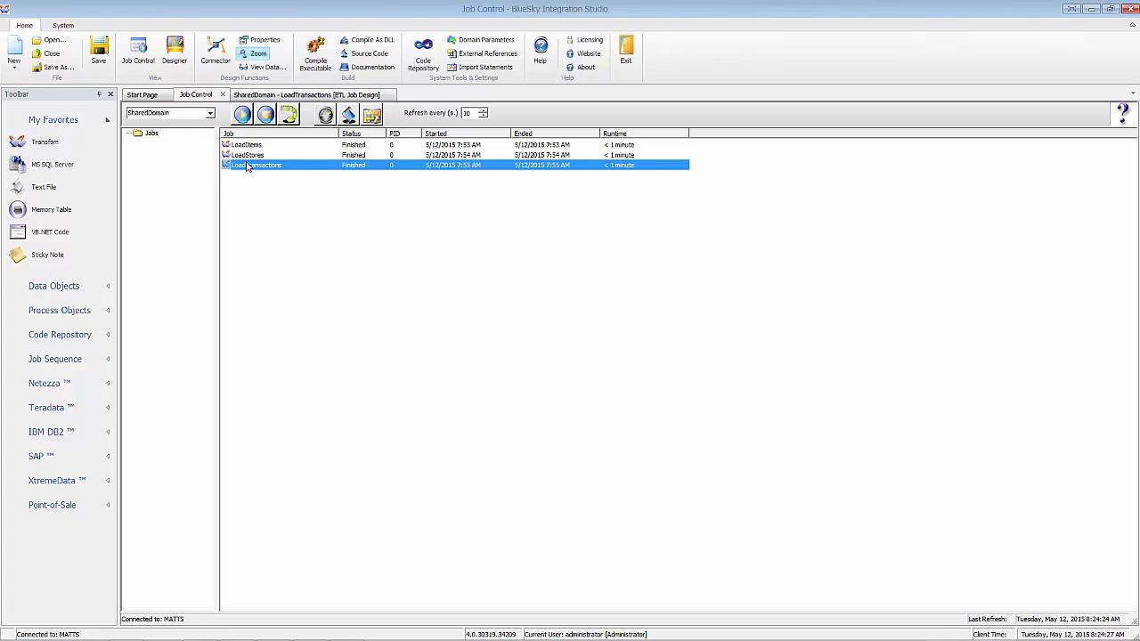
pyautogui.rightClick(248, 171)
pyautogui.click(257, 175)
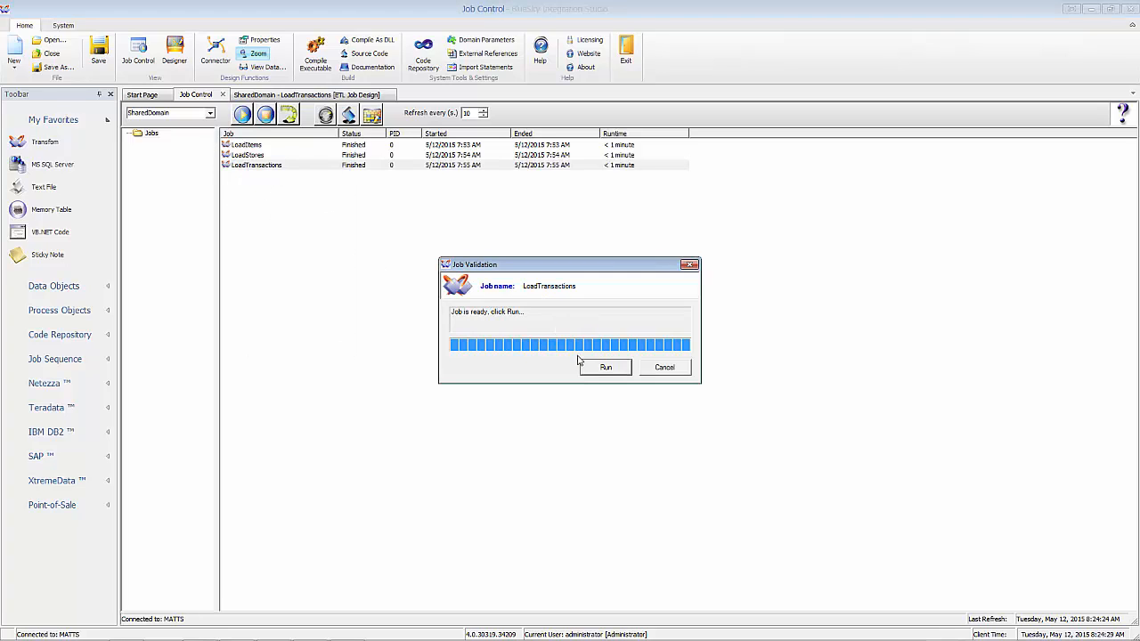
pyautogui.click(603, 368)
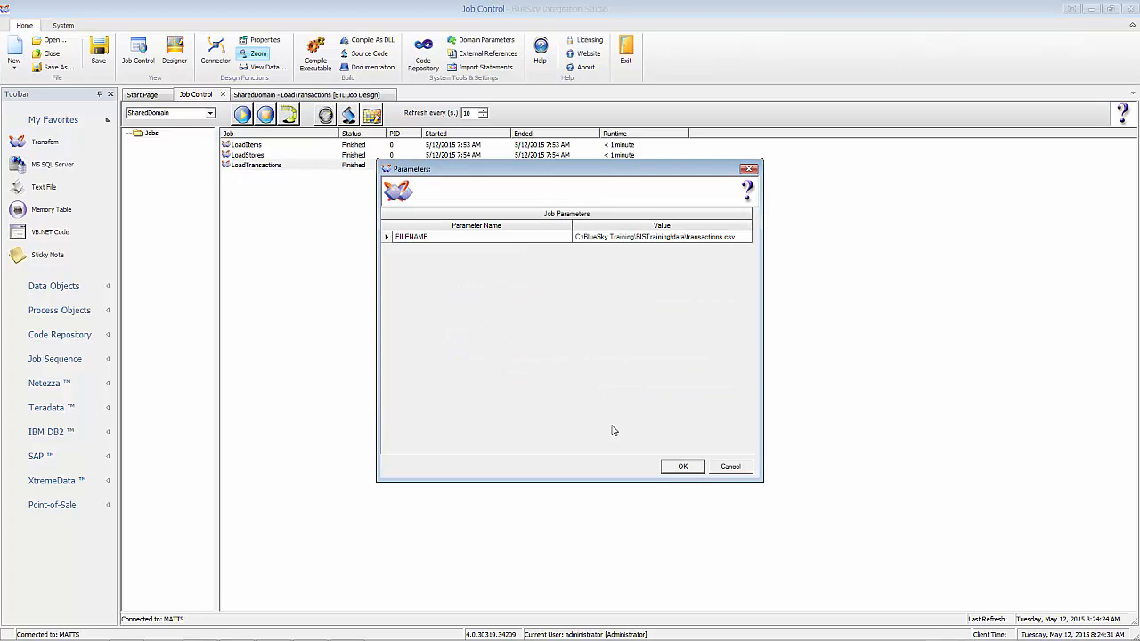
pyautogui.click(682, 468)
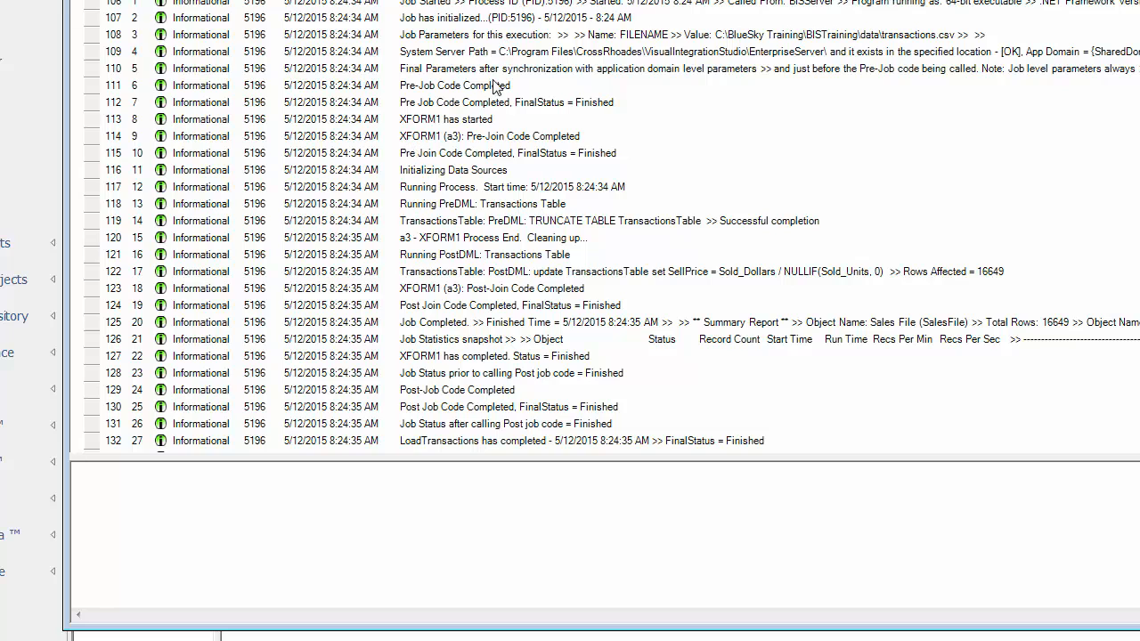
# Inspect the PreDML log entries confirming the TRUNCATE completed successfully.
pyautogui.click(490, 223)
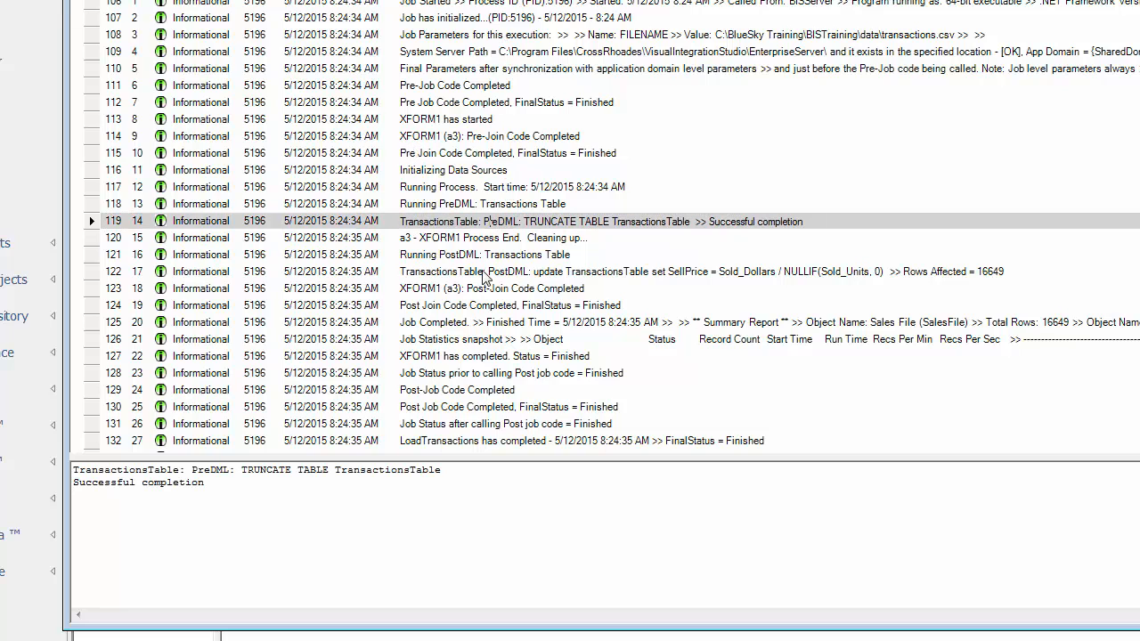
pyautogui.click(446, 204)
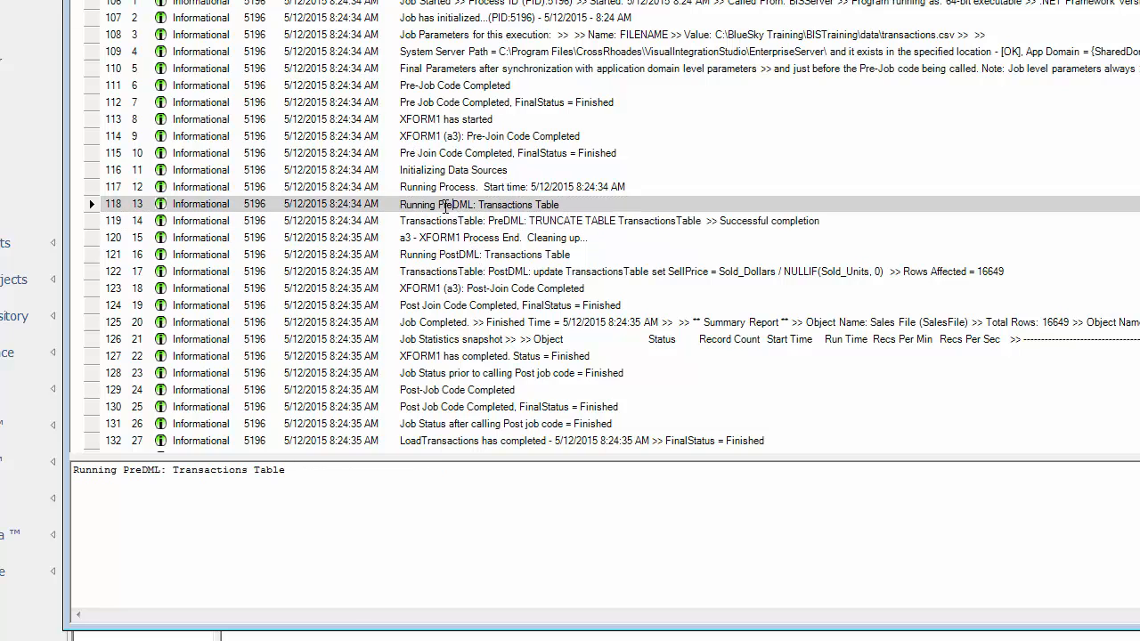
pyautogui.click(450, 221)
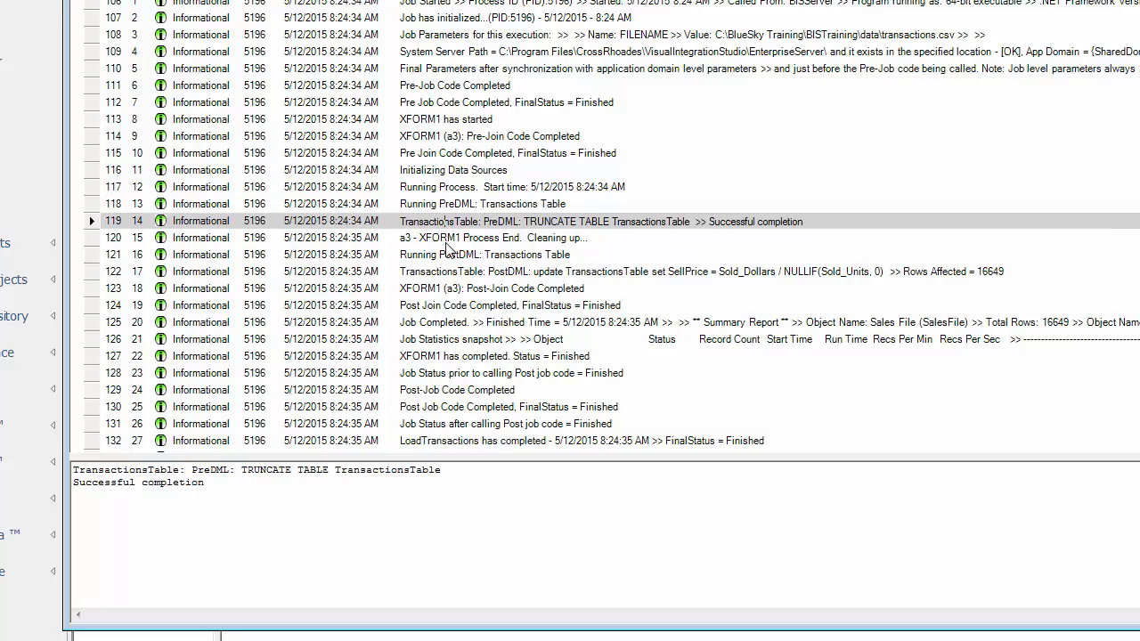
pyautogui.moveTo(222, 489); pyautogui.dragTo(58, 495)
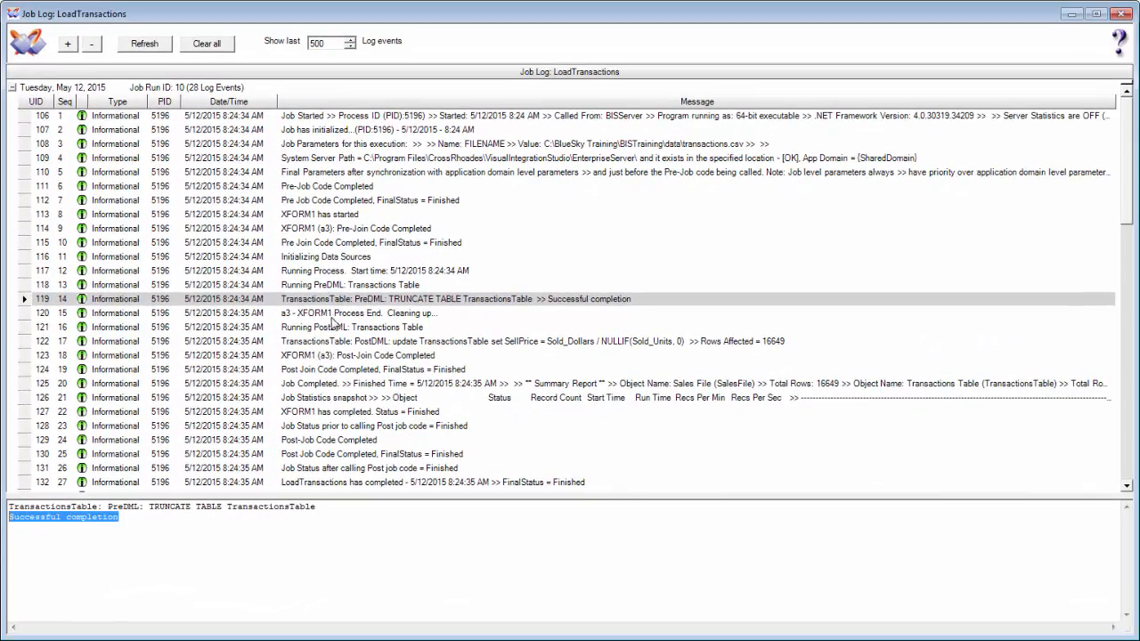
# Check the PostDML log entries showing the SellPrice update affected 16649 rows.
pyautogui.click(331, 317)
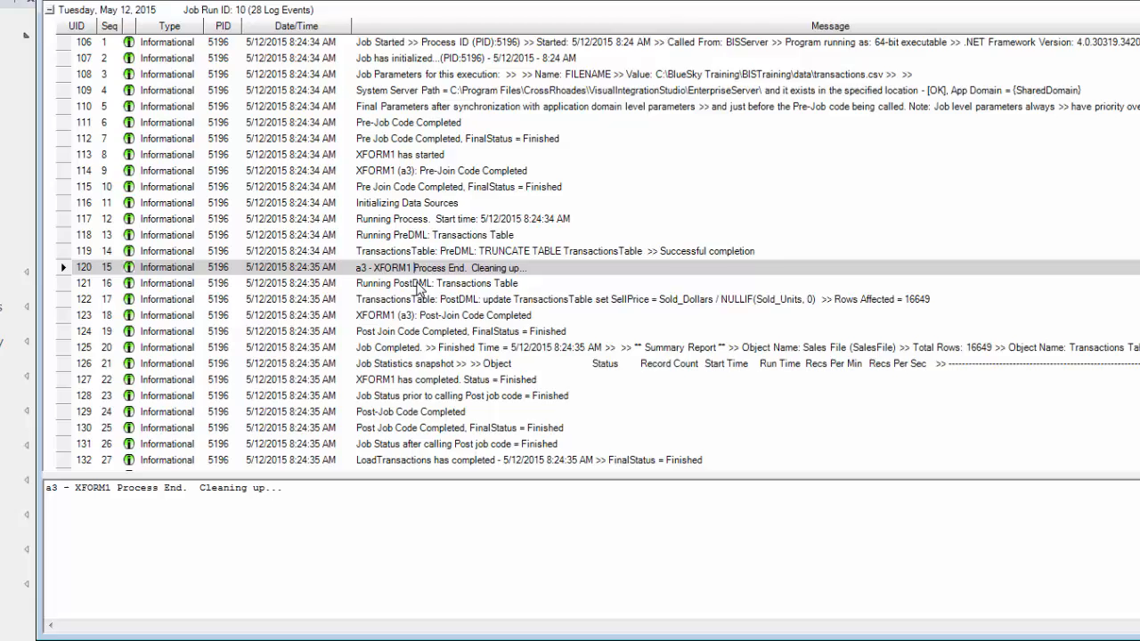
pyautogui.click(335, 327)
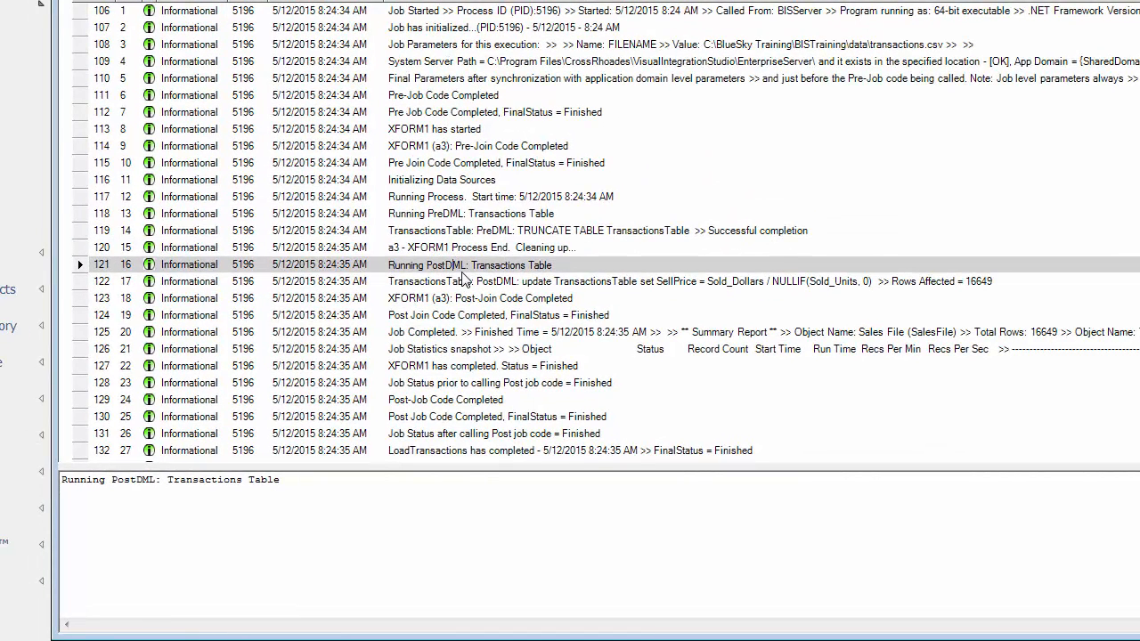
pyautogui.click(440, 281)
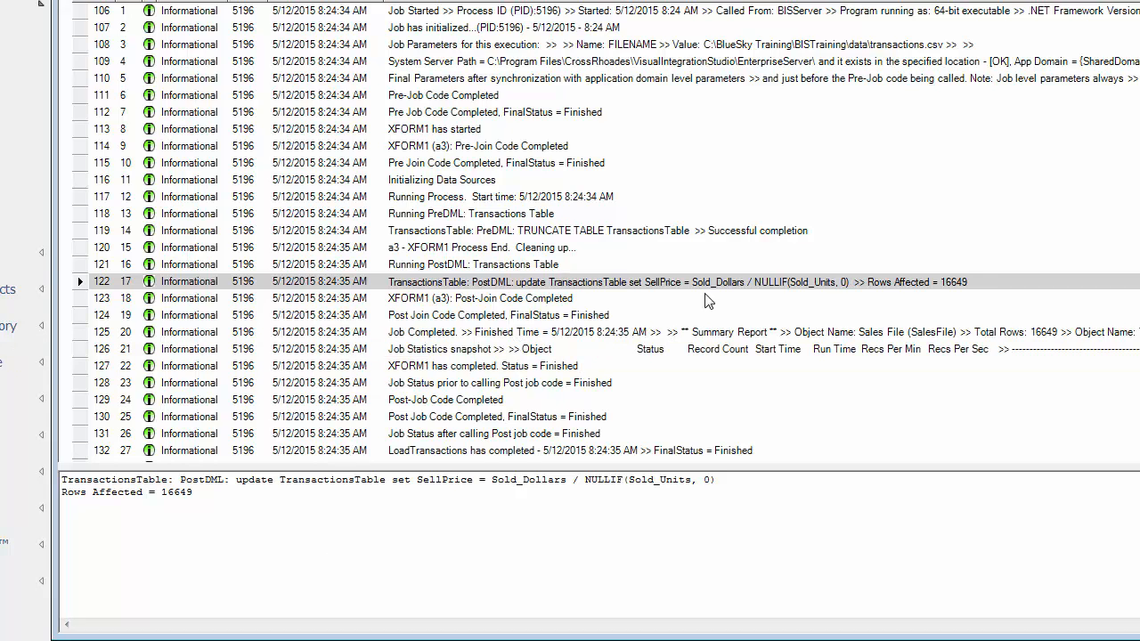
pyautogui.moveTo(192, 500); pyautogui.dragTo(59, 497)
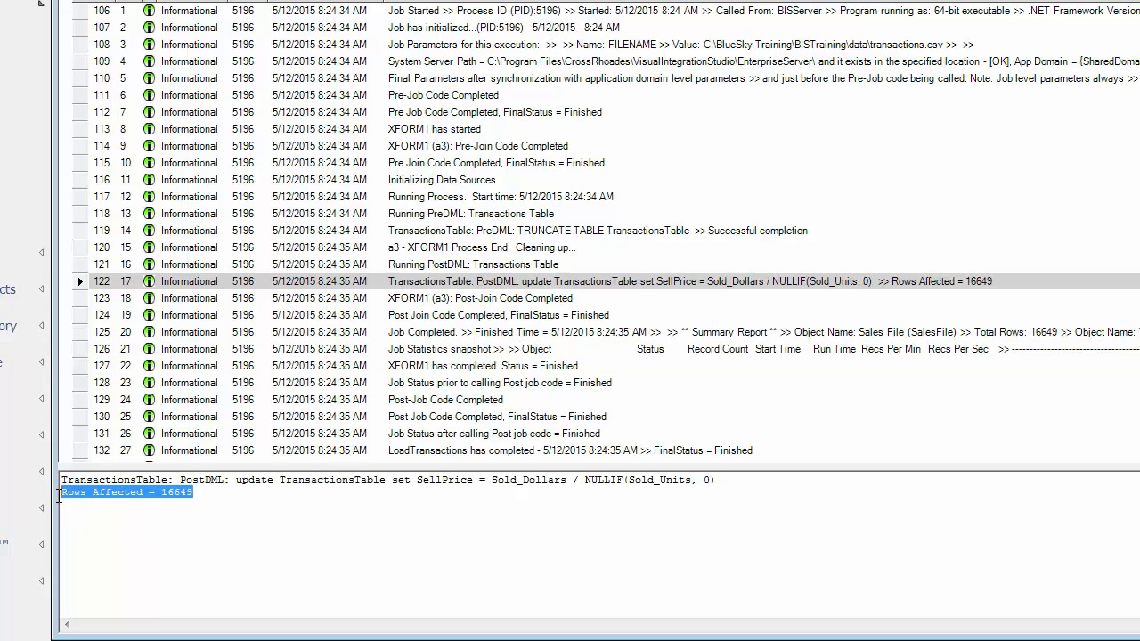
pyautogui.click(227, 496)
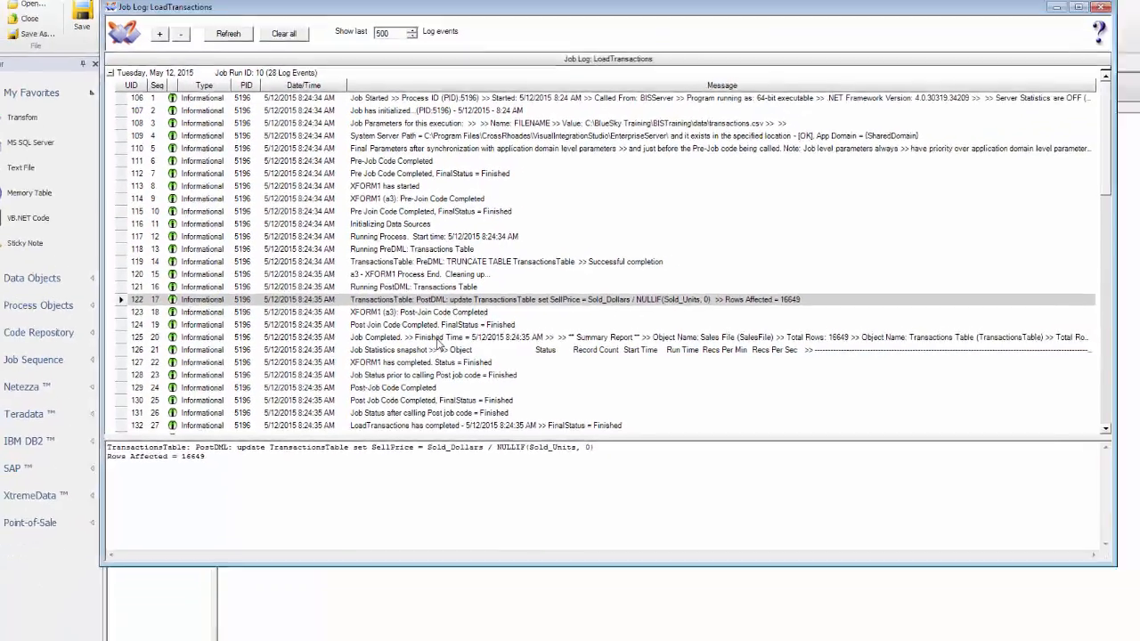
# Review the Job Completed summary showing 16649 rows loaded into the Transactions Table.
pyautogui.click(506, 335)
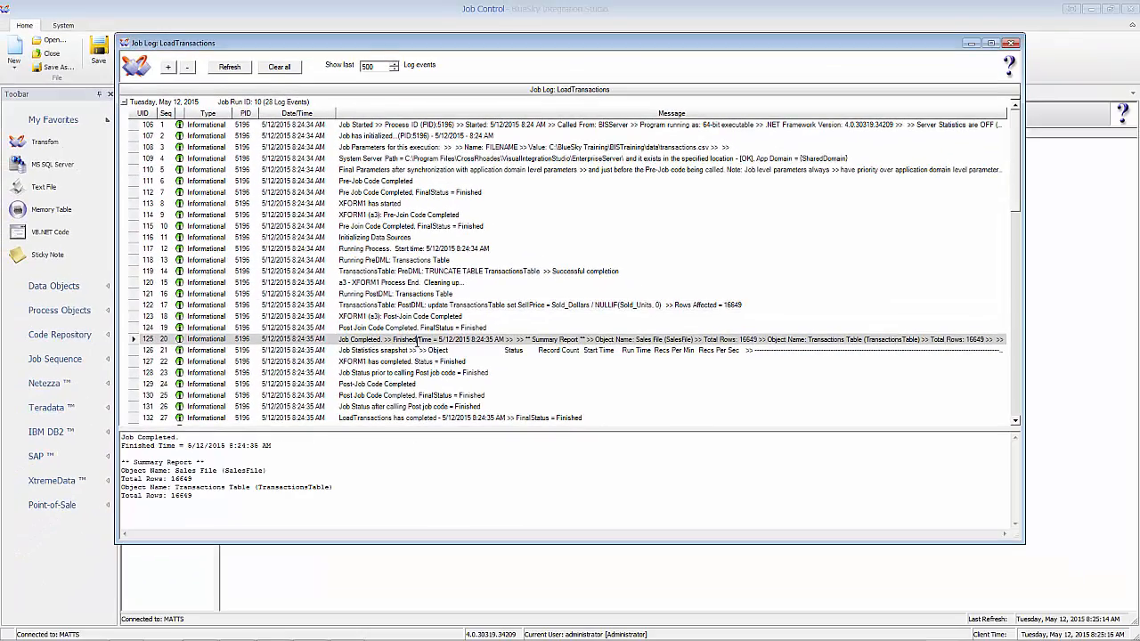
pyautogui.doubleClick(183, 497)
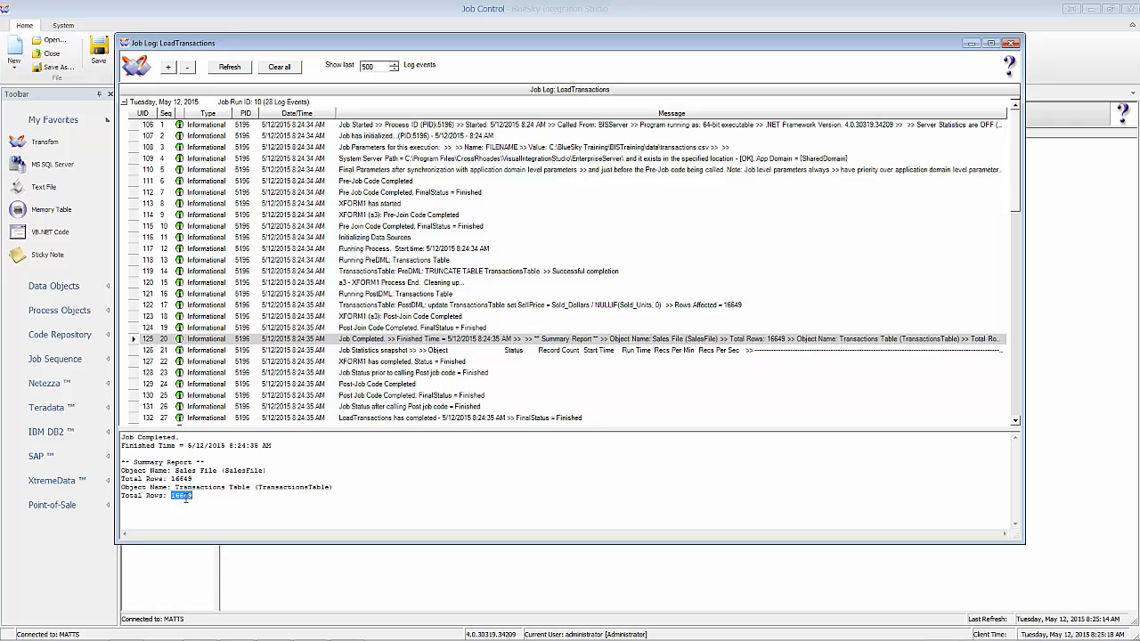
pyautogui.click(203, 496)
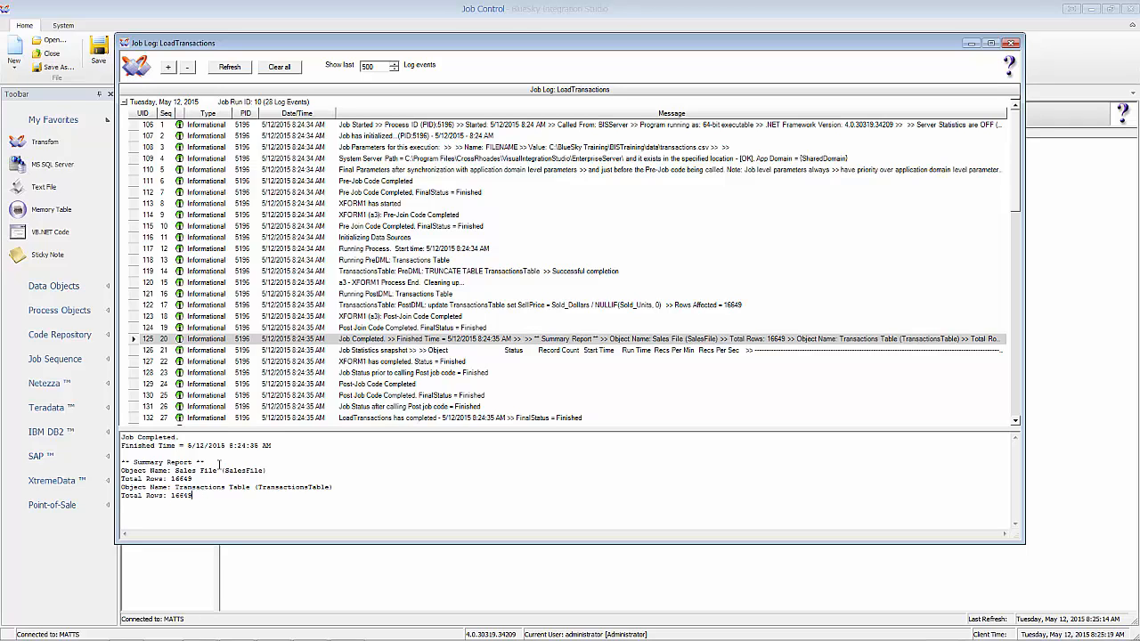
pyautogui.click(313, 317)
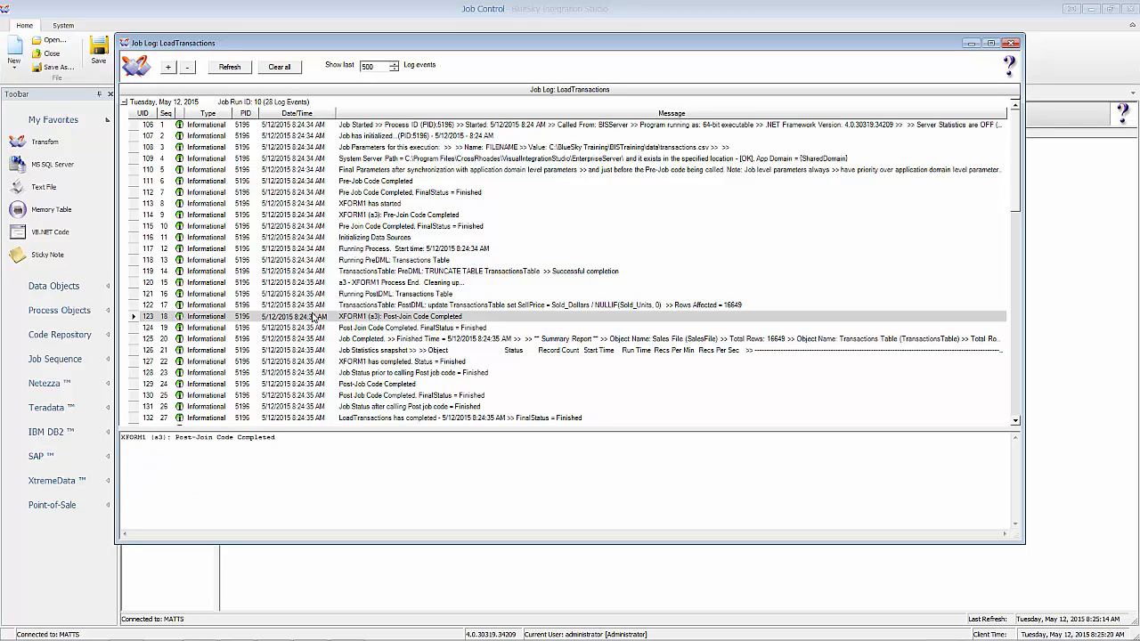
# Close the job log and return to the LoadTransactions ETL job design.
pyautogui.click(1012, 43)
pyautogui.click(329, 192)
pyautogui.click(283, 95)
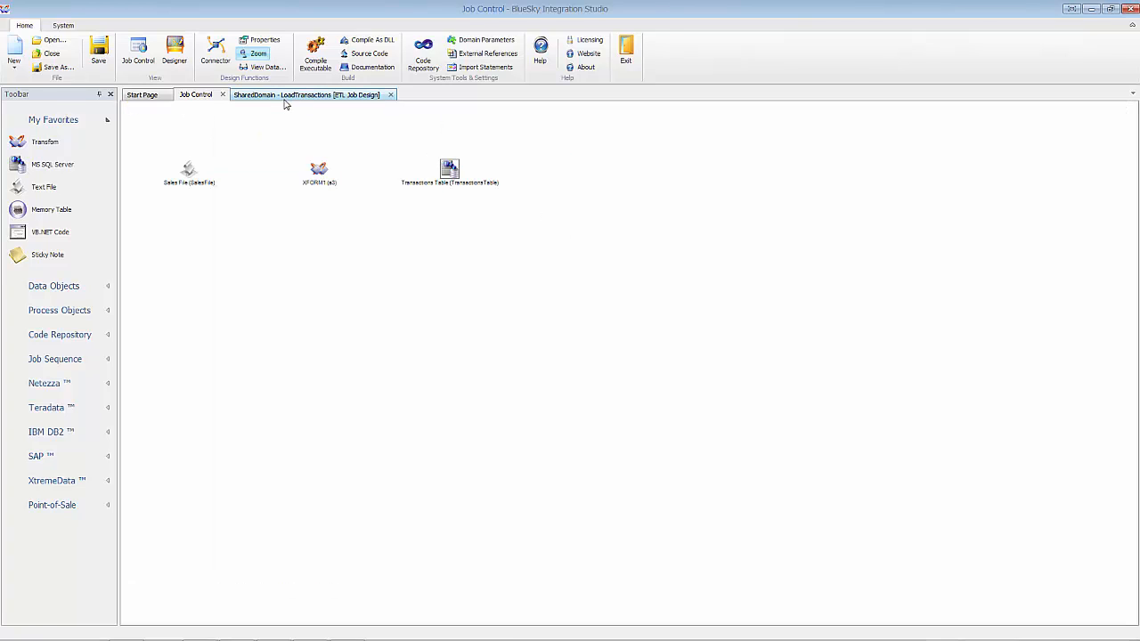
pyautogui.rightClick(455, 172)
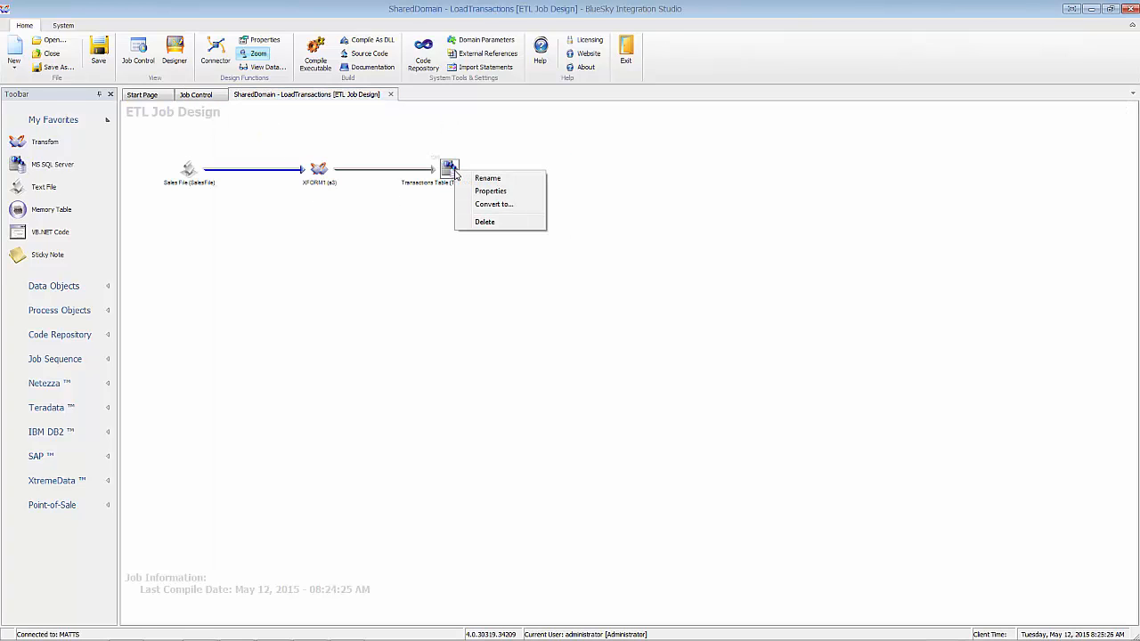